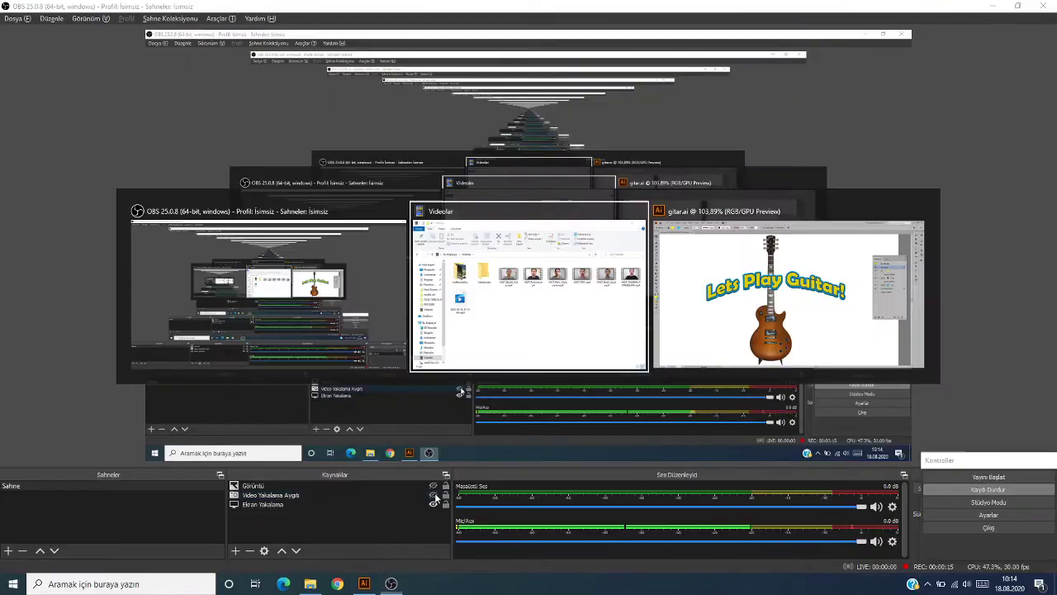
Bring gitar.ai forward and select its arched 'Lets Play Guitar!' title.
key("alt+Tab")
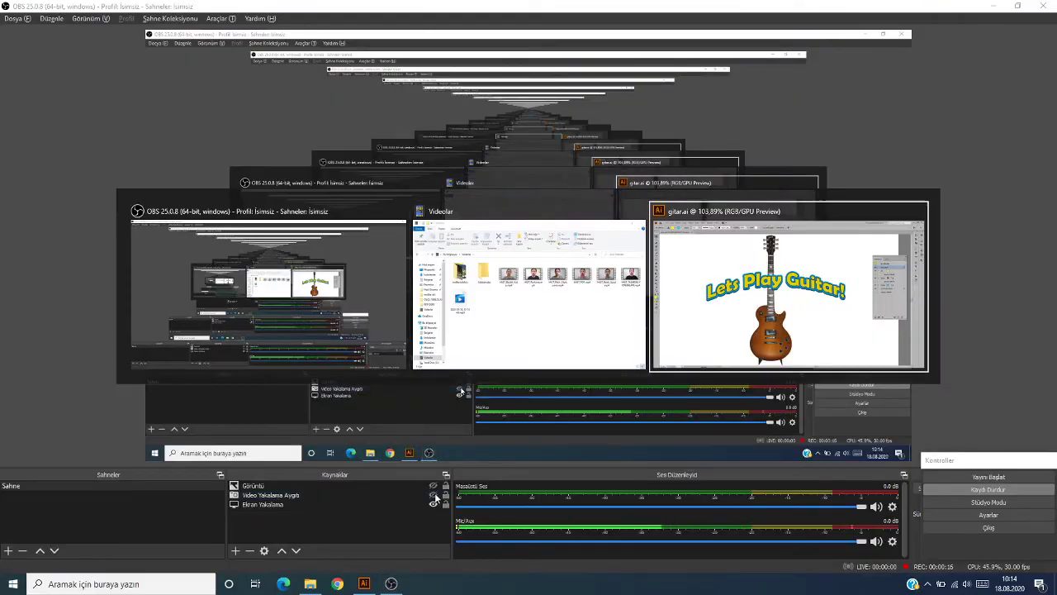
left_click(658, 275)
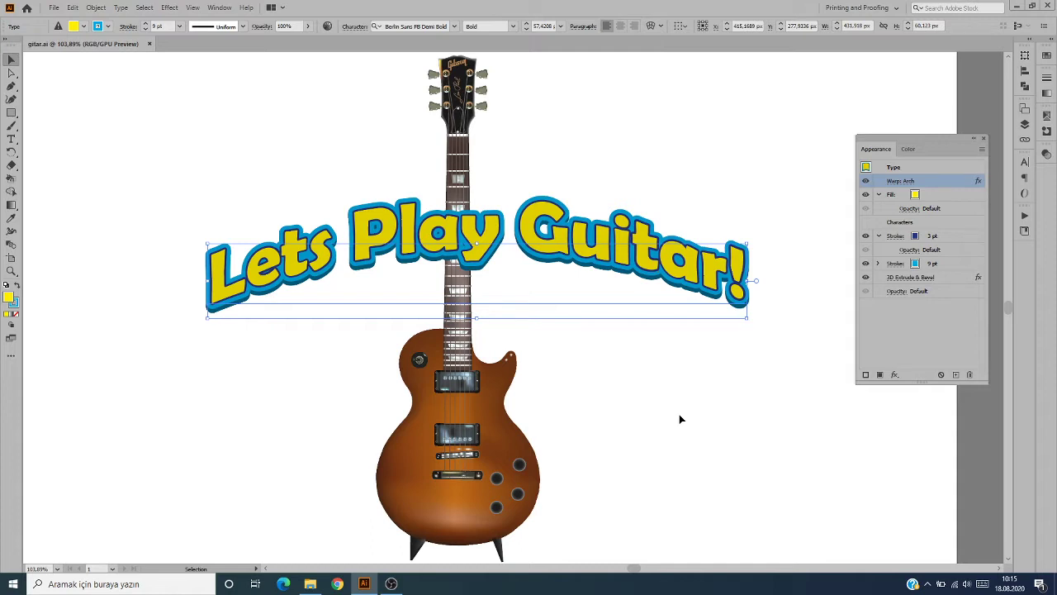
Delete the old title and add black 'Play Guitar' text positioned over the guitar neck.
key("Delete")
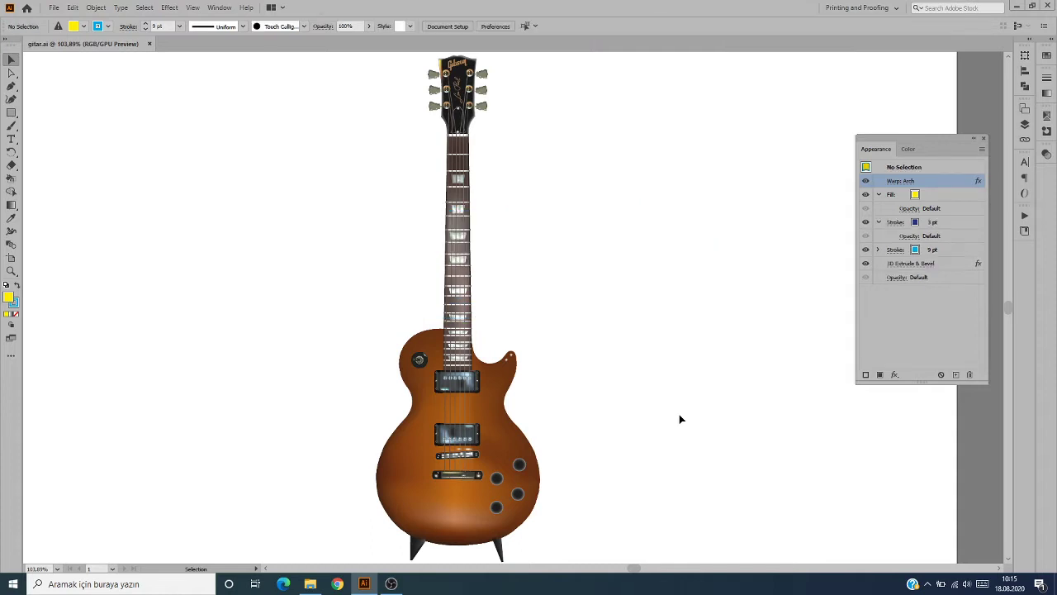
left_click(11, 138)
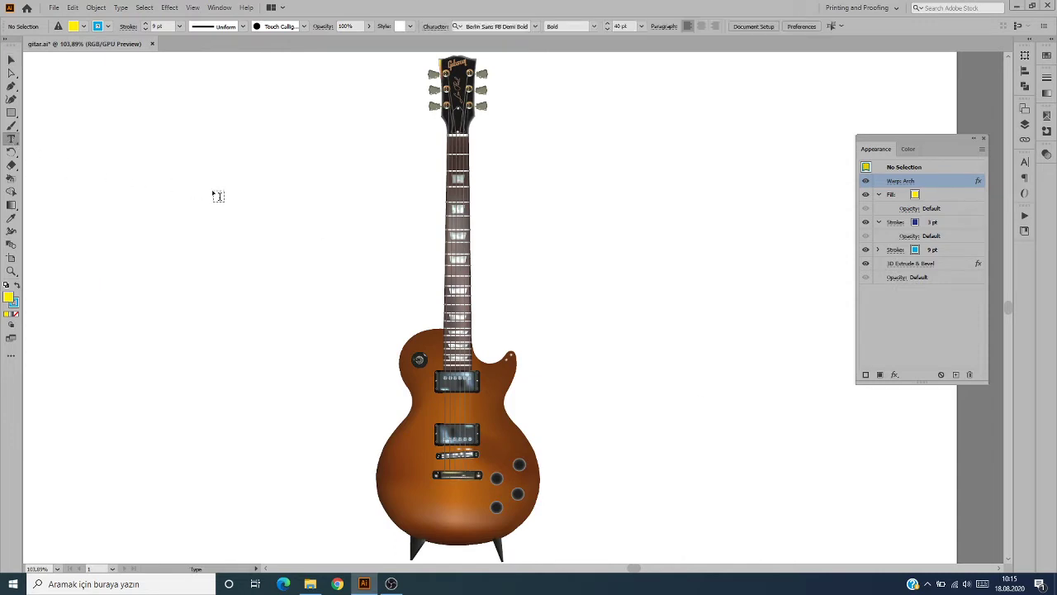
left_click(252, 234)
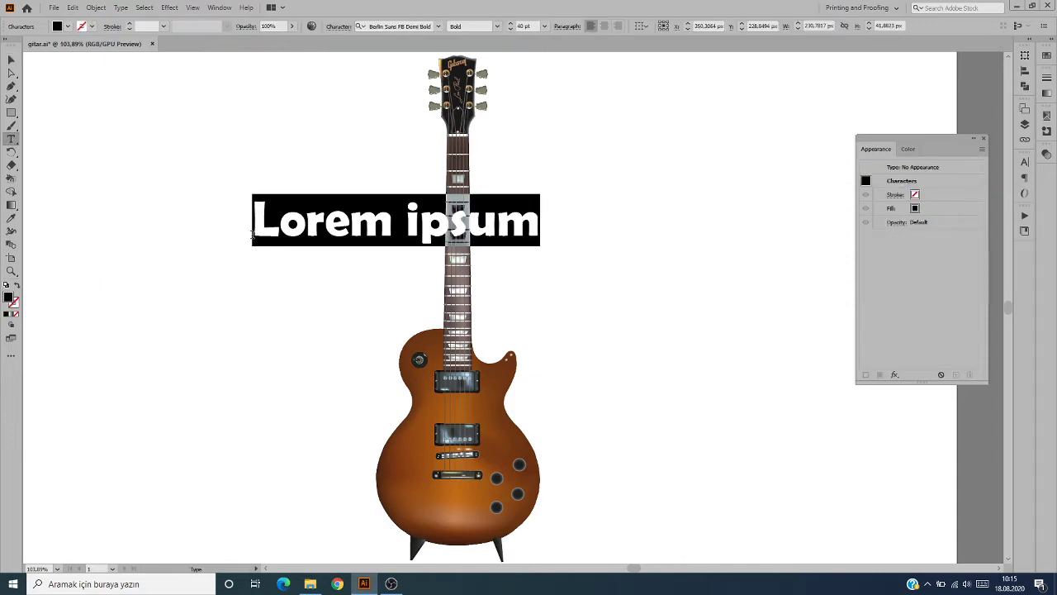
type("Play Gu")
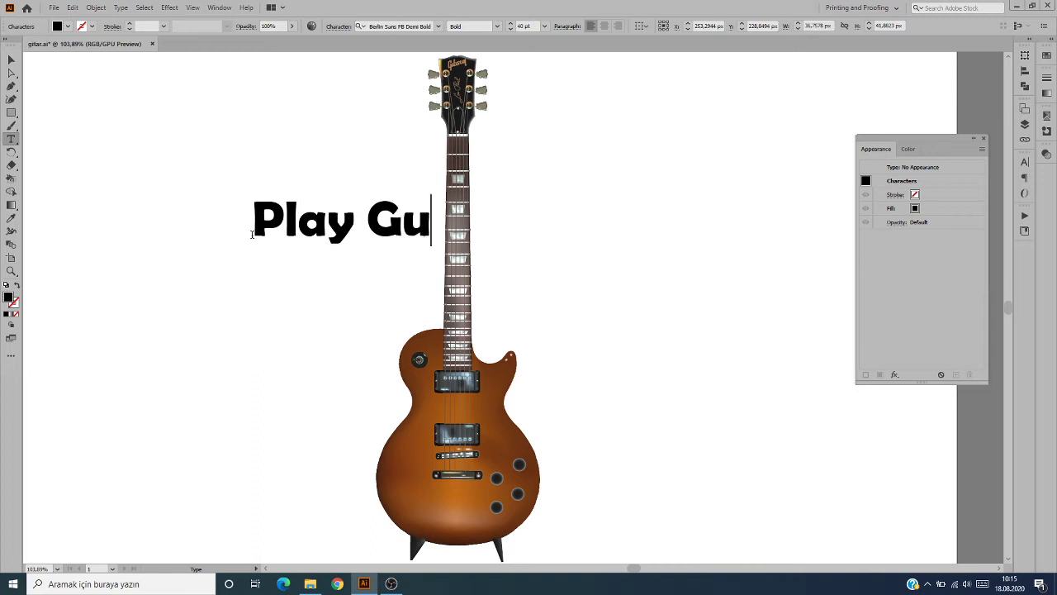
type("itar")
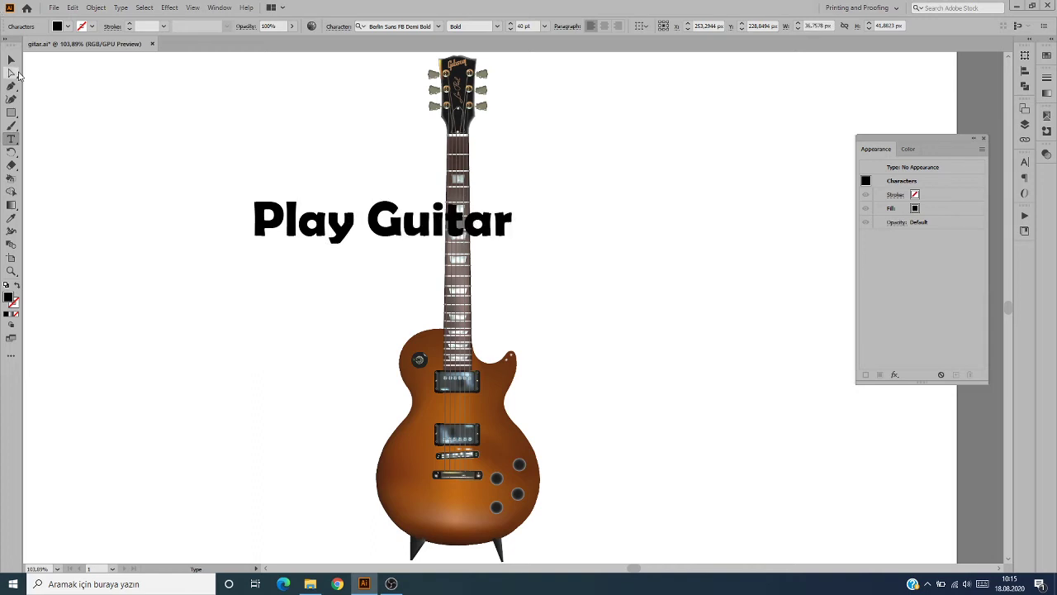
key("Escape")
left_click_drag(360, 236, 418, 259)
mouse_move(508, 253)
left_mouse_down()
mouse_move(520, 261)
mouse_move(507, 262)
left_mouse_up()
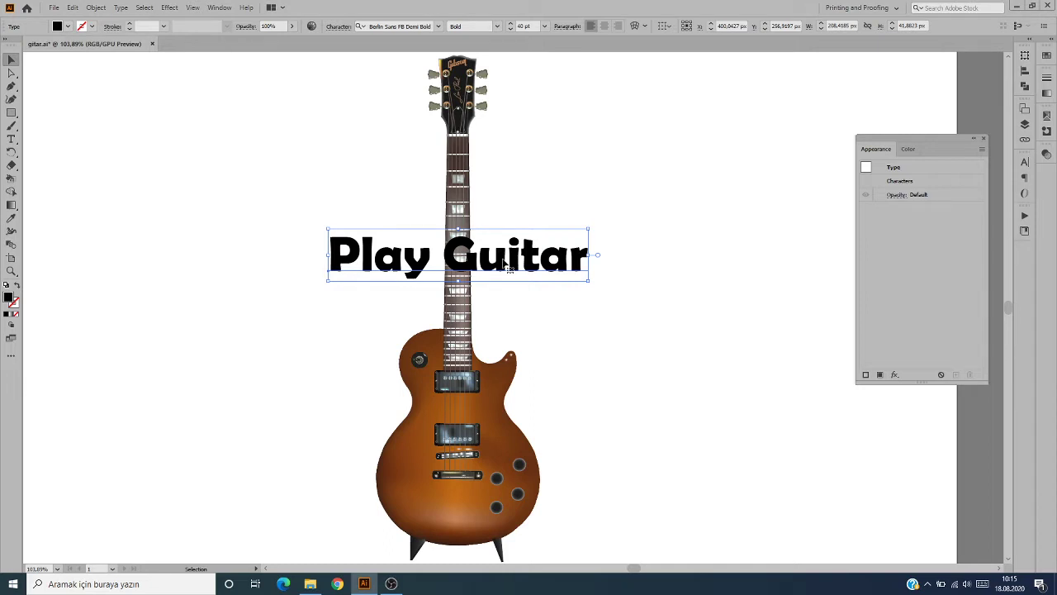
Reset the workspace panel layout.
left_click_drag(905, 134, 810, 136)
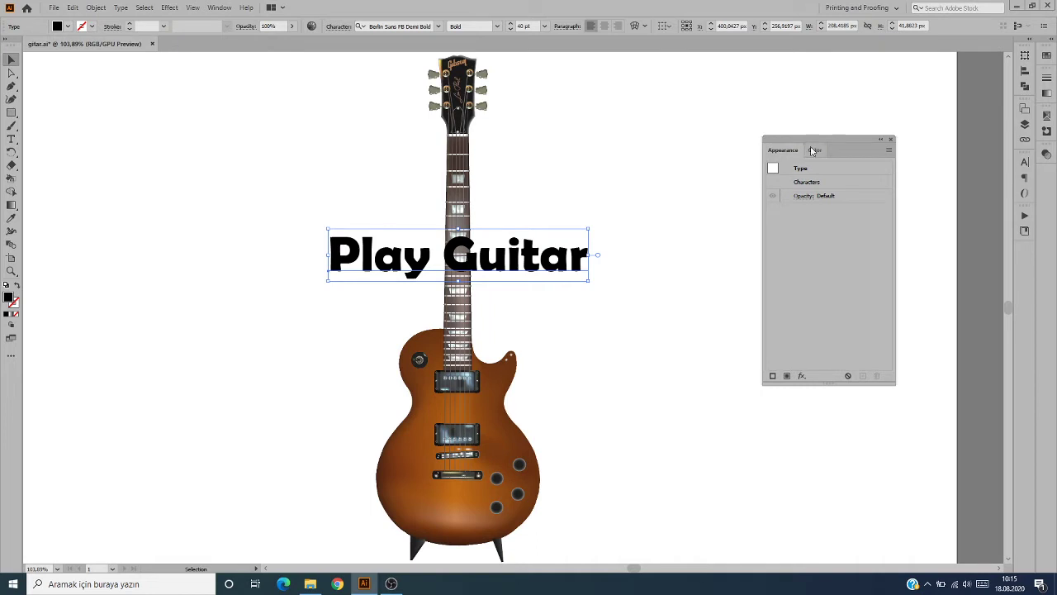
left_click(863, 8)
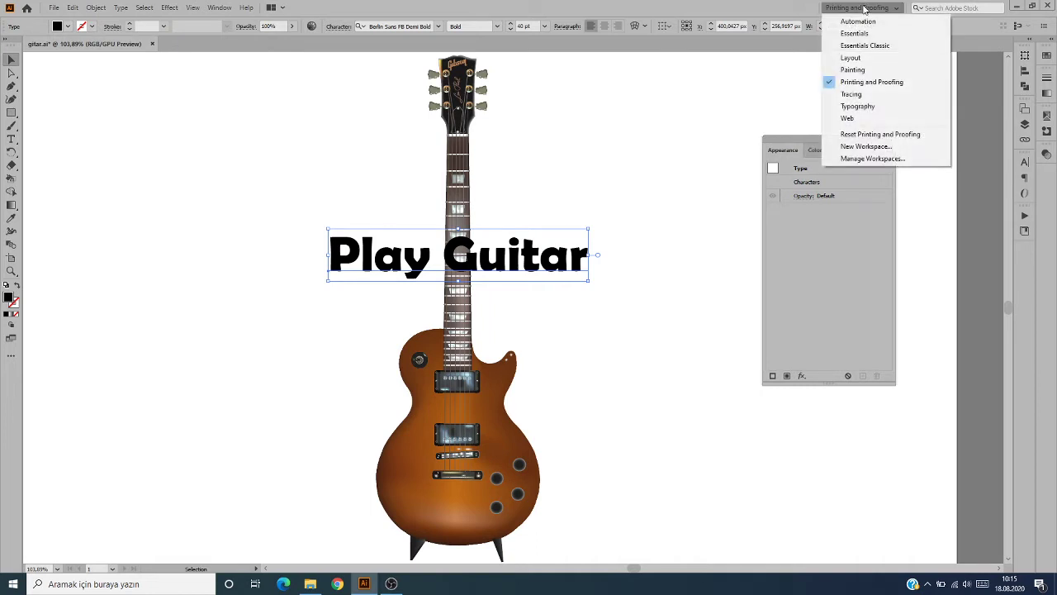
left_click(881, 136)
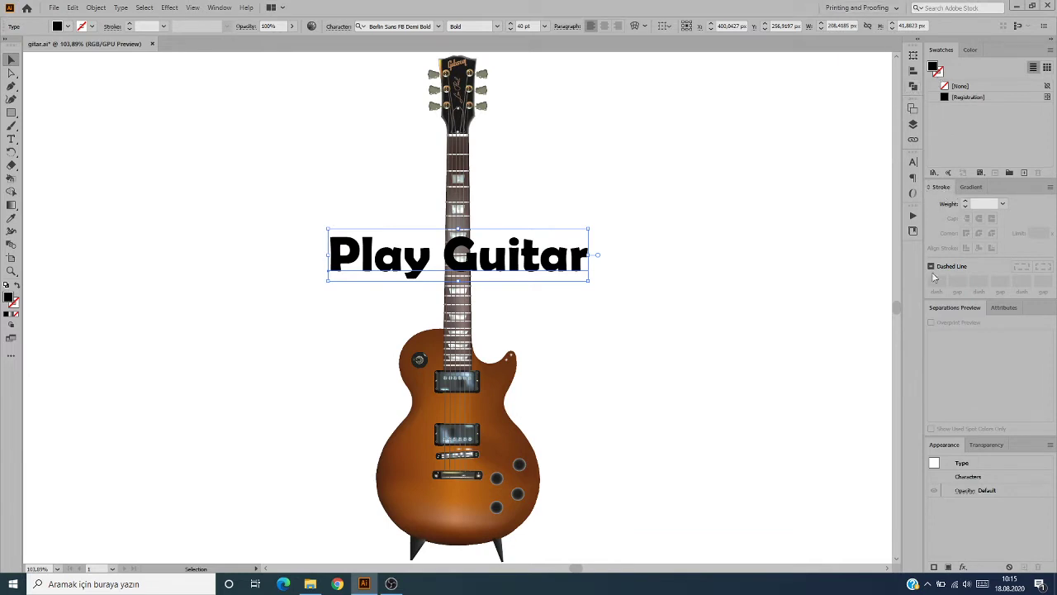
Combine Color and Appearance into one floating panel, then lower the Play Guitar text slightly.
left_click_drag(967, 51, 756, 194)
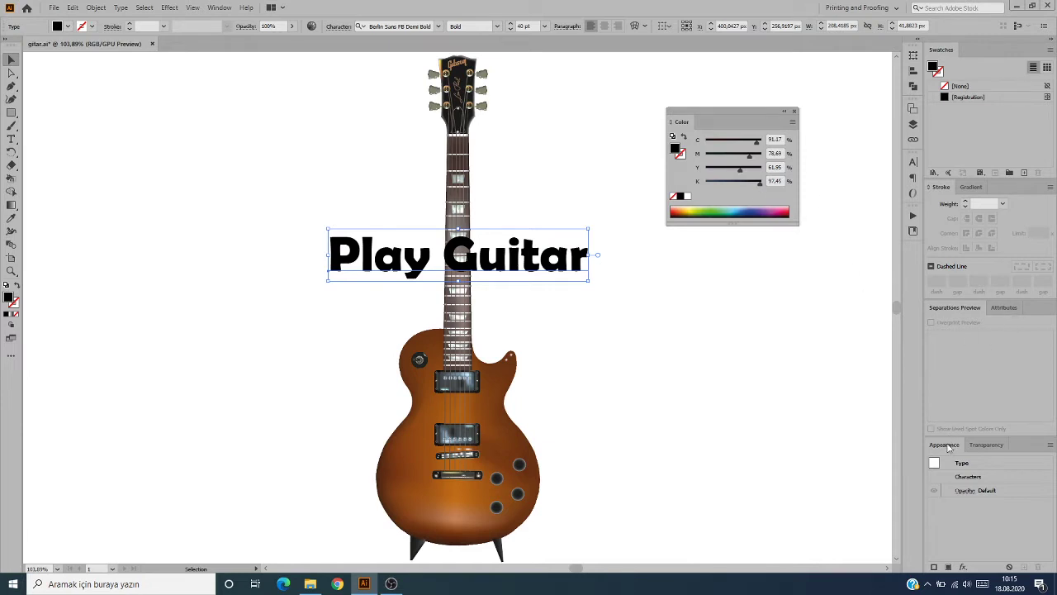
left_click_drag(945, 444, 723, 133)
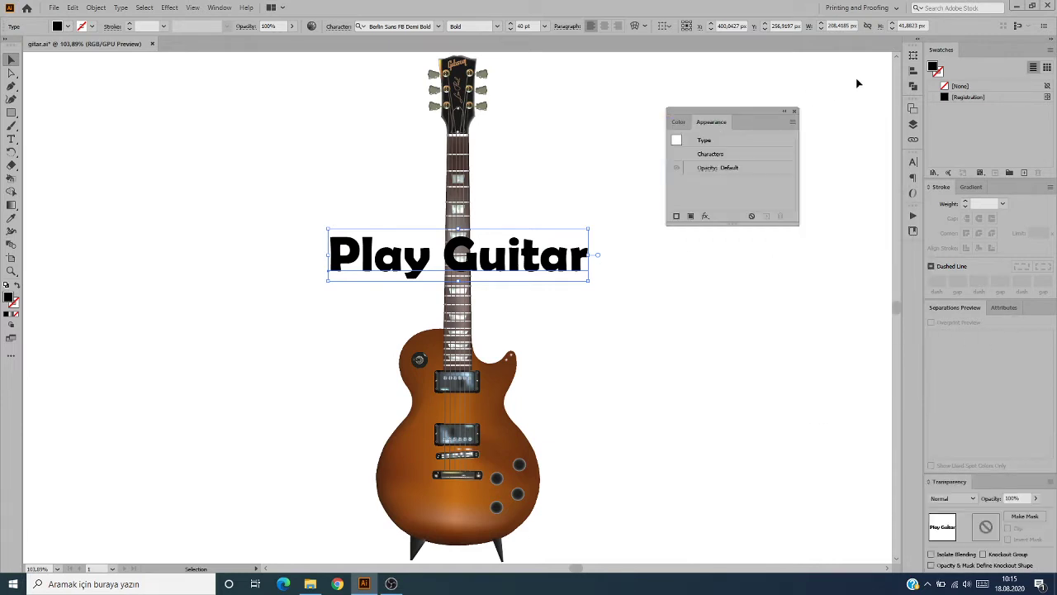
left_click(1052, 38)
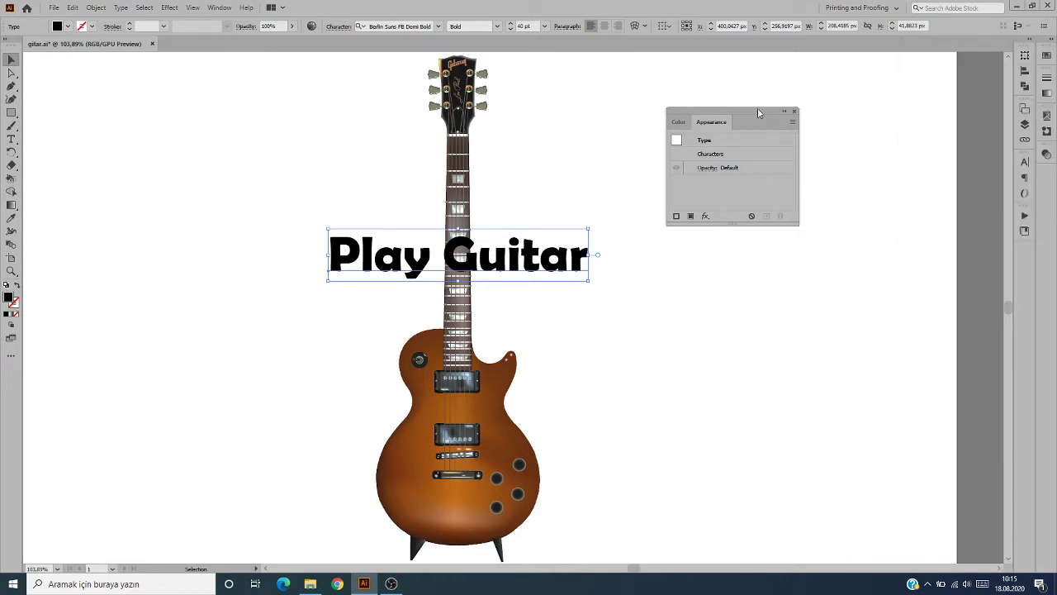
left_click_drag(758, 112, 852, 86)
left_click_drag(822, 200, 823, 329)
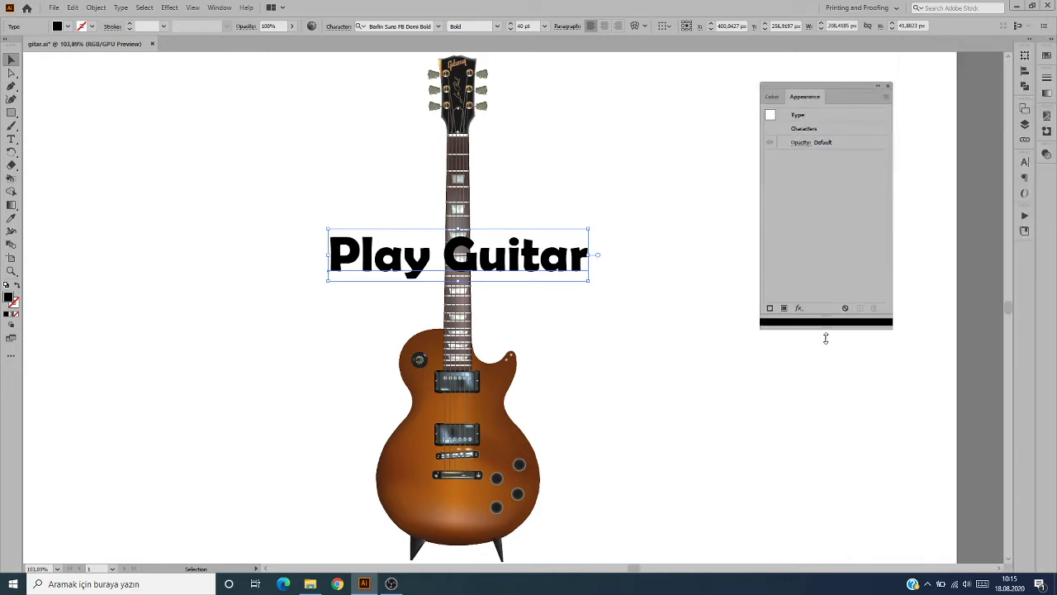
left_click_drag(822, 85, 842, 106)
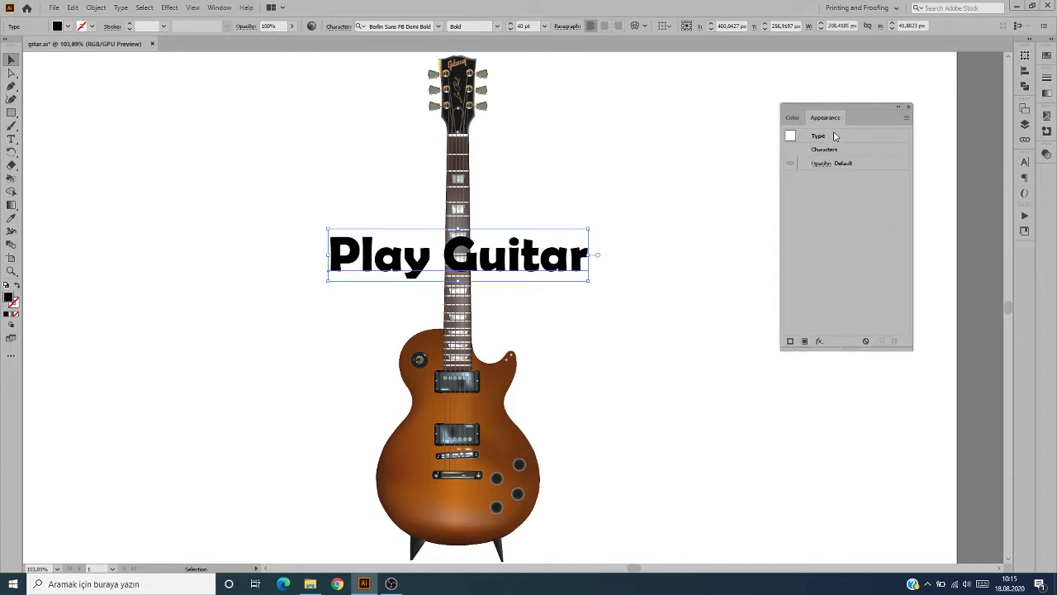
left_click(793, 118)
left_click(823, 118)
mouse_move(515, 275)
left_mouse_down()
mouse_move(512, 287)
mouse_move(526, 281)
left_mouse_up()
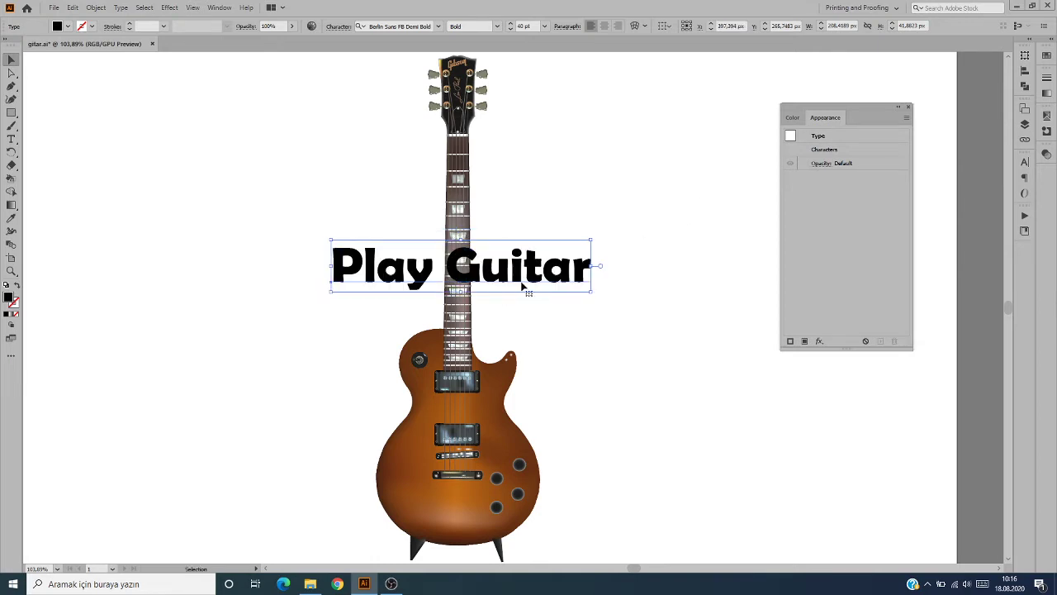
Set the Play Guitar characters' fill to yellow with Y at 100%.
double_click(825, 150)
left_click(839, 179)
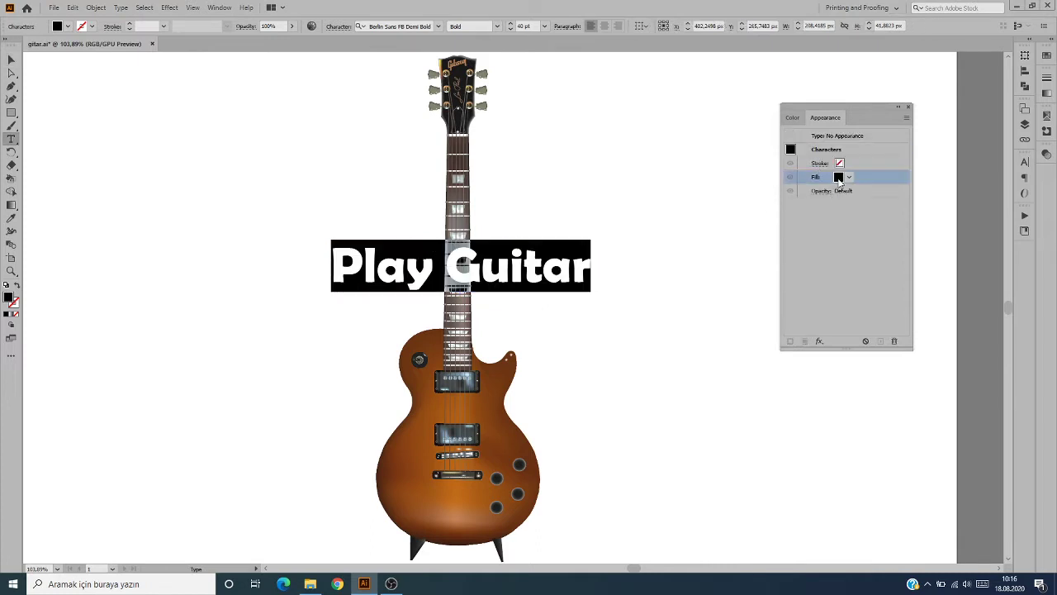
left_click(793, 118)
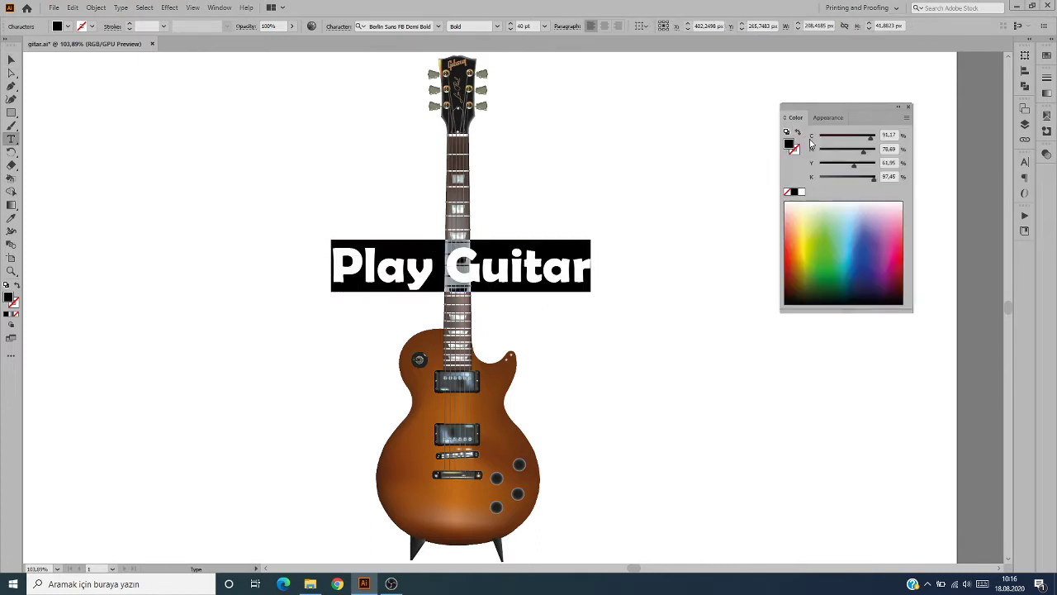
left_click(811, 244)
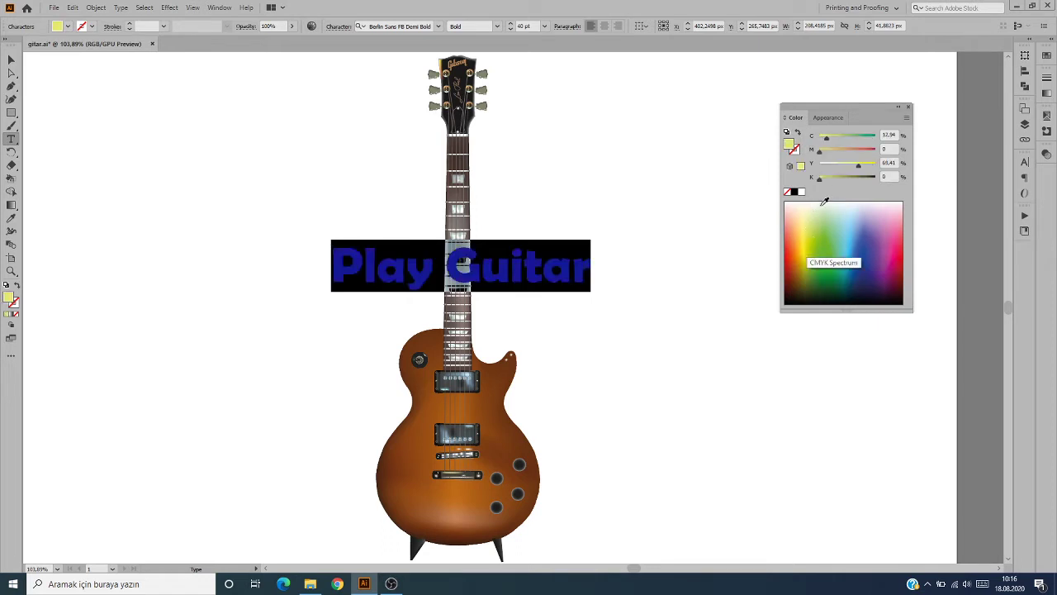
left_click_drag(858, 165, 879, 165)
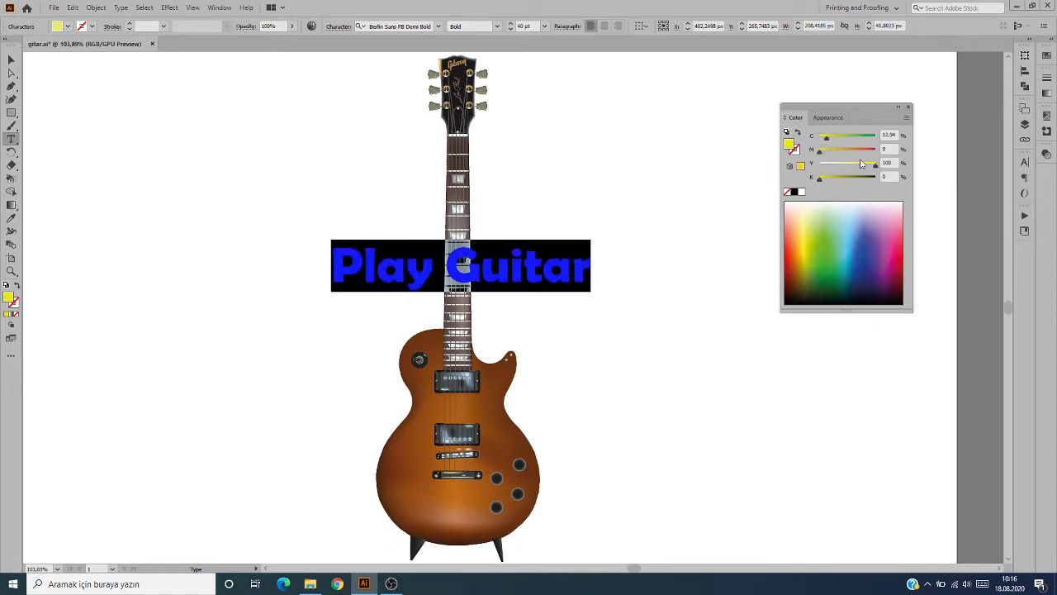
left_click(827, 117)
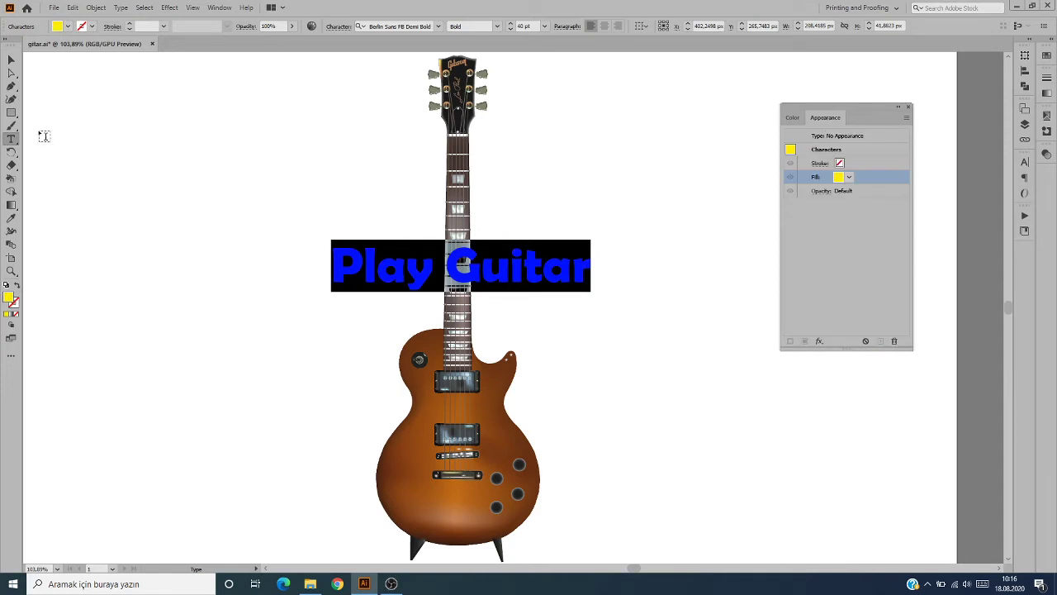
left_click(12, 60)
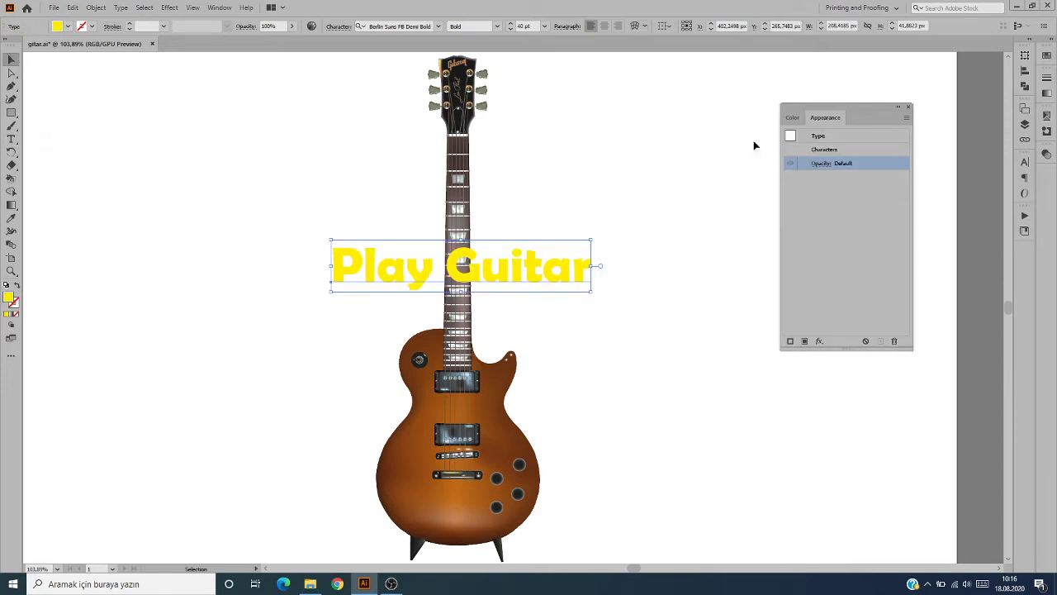
Review the characters' fill and stroke, then reselect the Play Guitar text object.
left_click(847, 148)
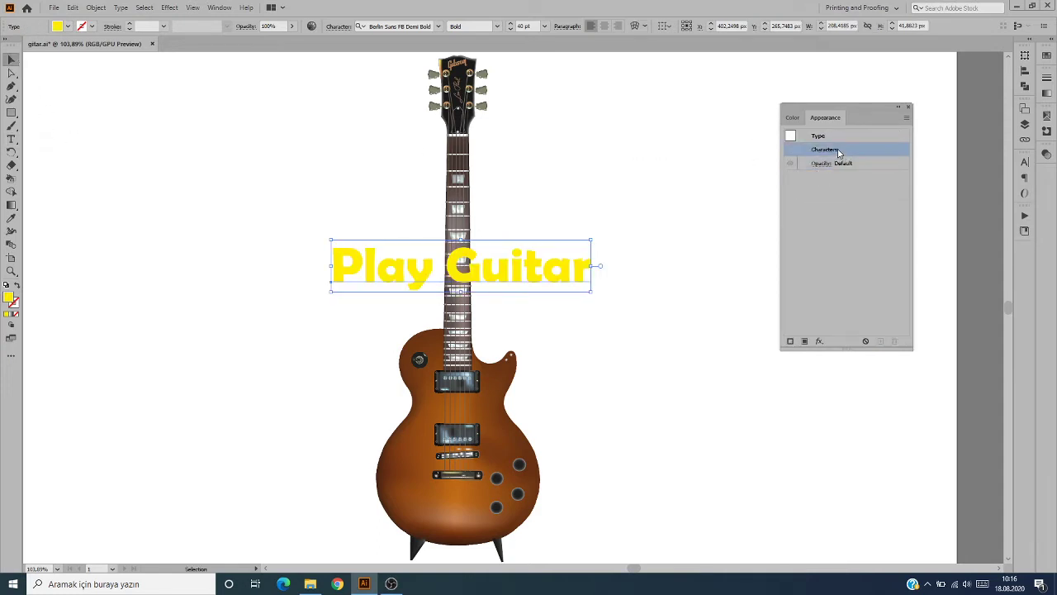
double_click(839, 151)
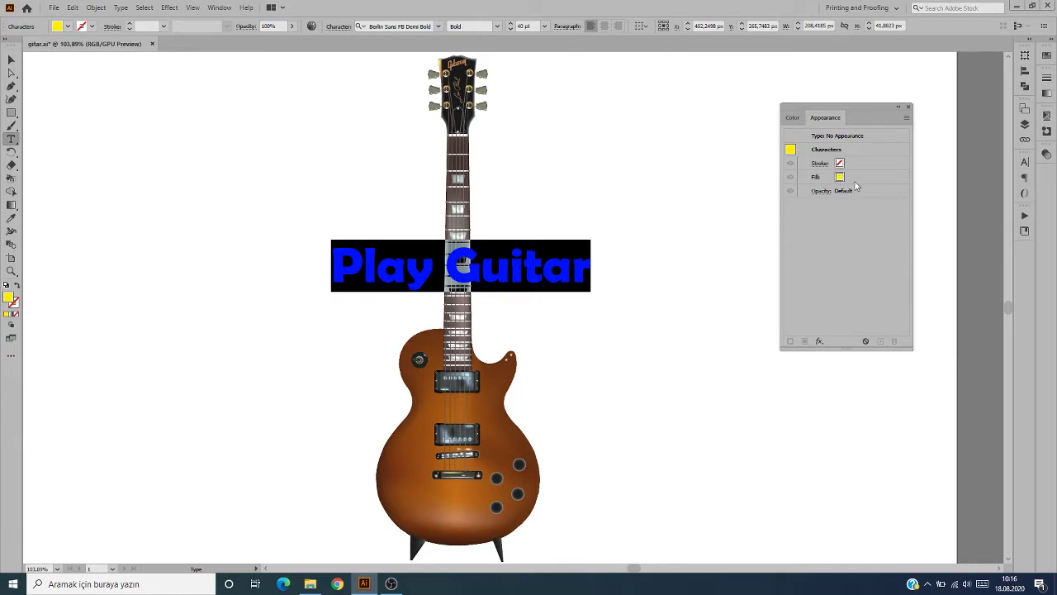
left_click(832, 137)
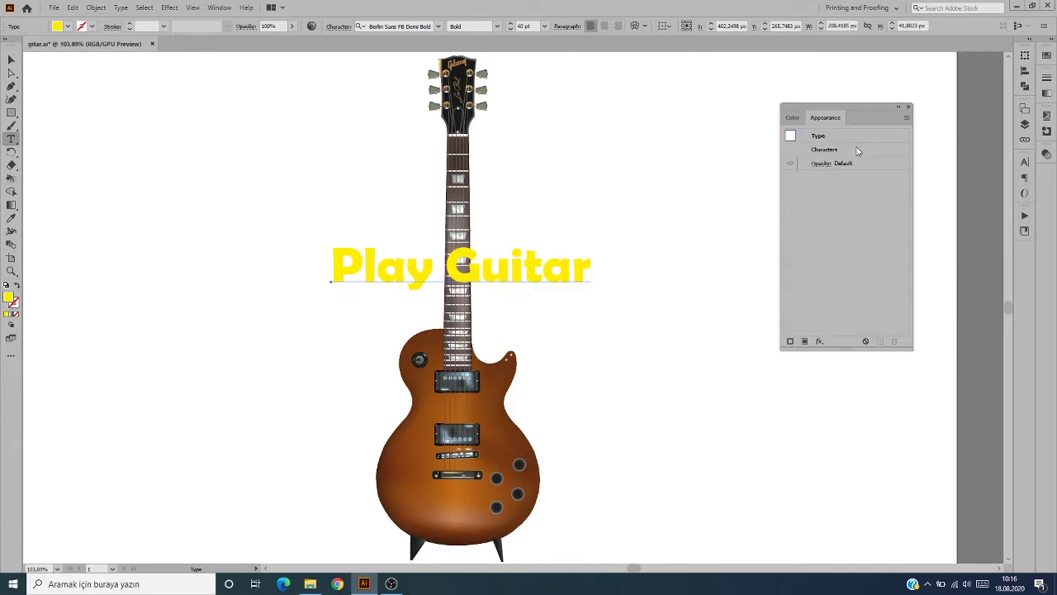
left_click(593, 266)
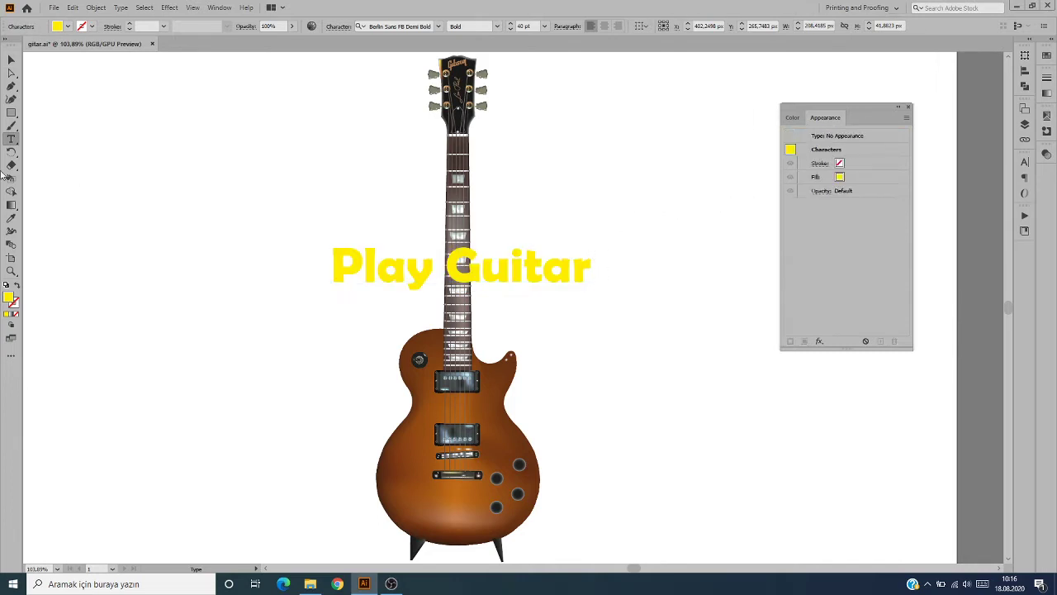
left_click(12, 59)
Add a 3 pt stroke to Play Guitar and move it beneath the characters.
left_click_drag(534, 259, 539, 253)
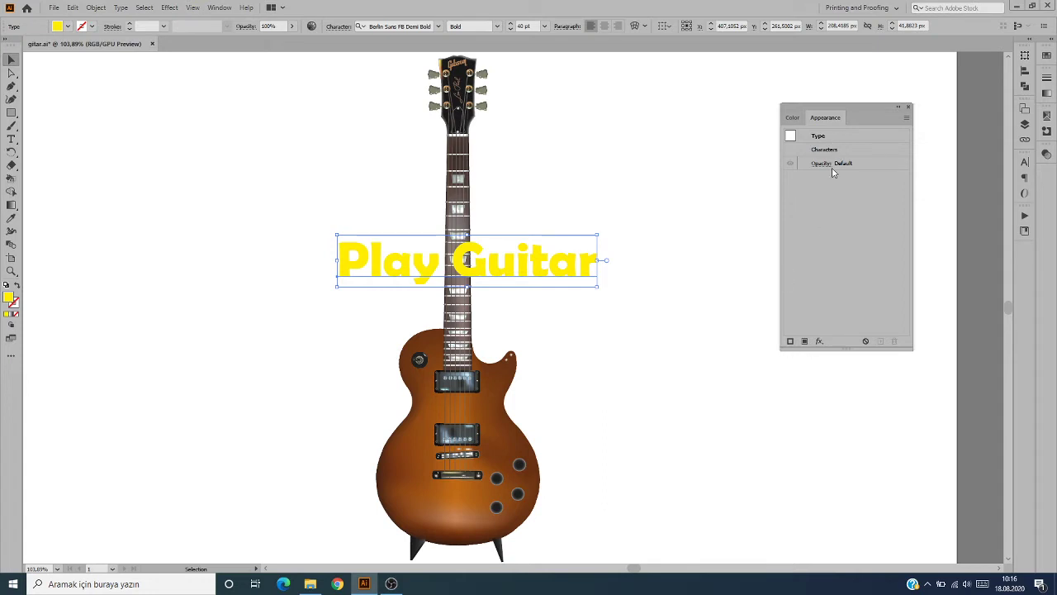
left_click(790, 341)
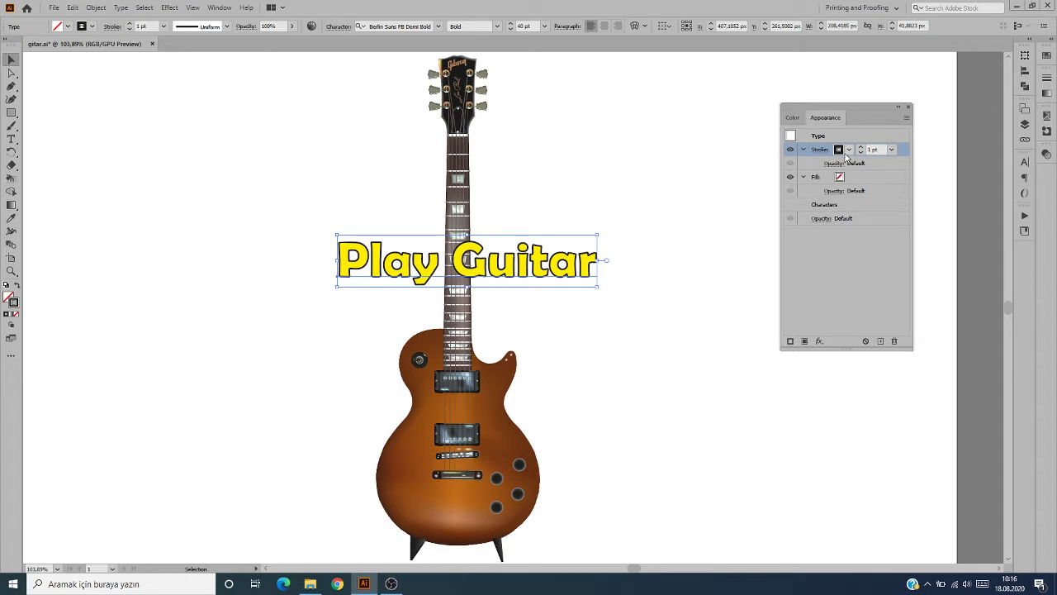
left_click(861, 149)
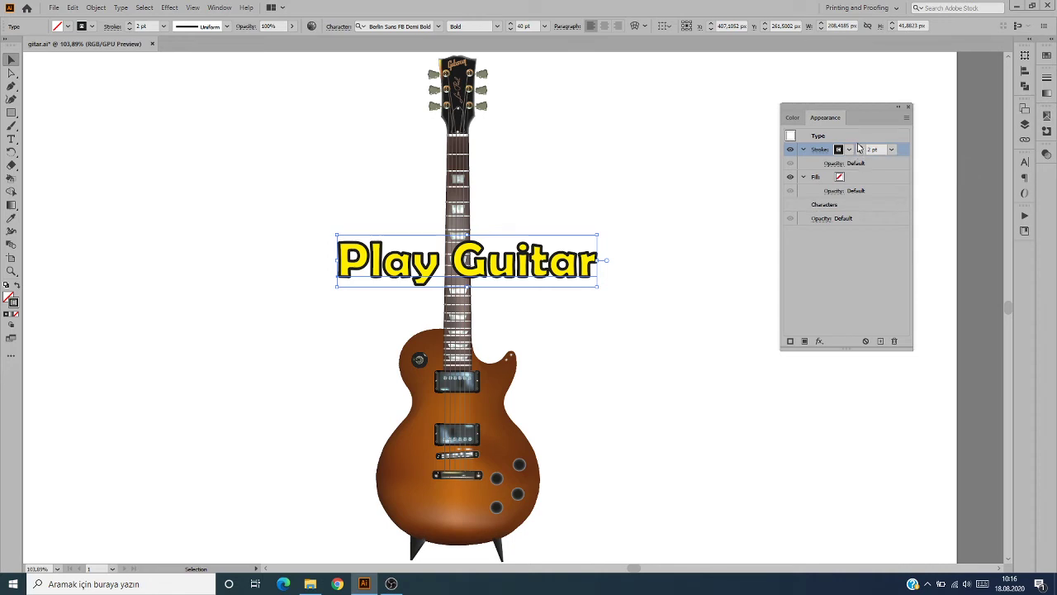
left_click(861, 149)
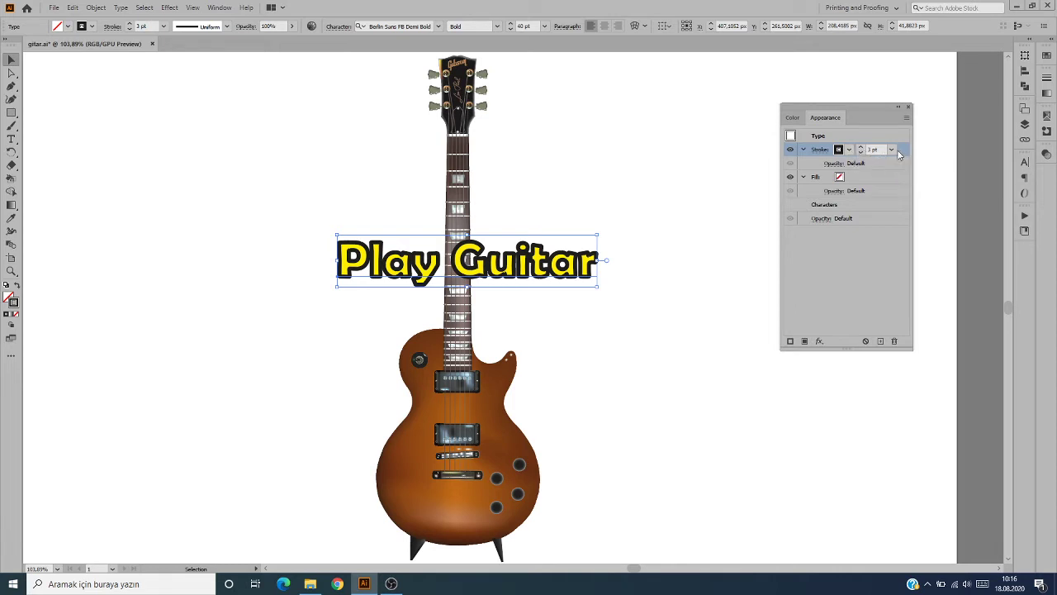
left_click_drag(905, 154, 891, 217)
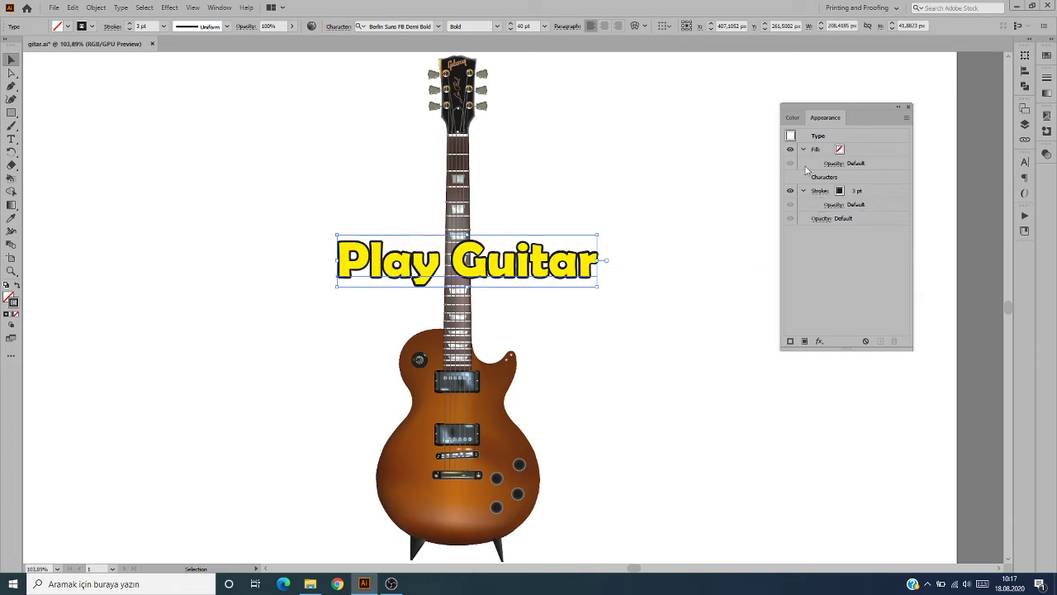
Colour the new 3 pt stroke dark blue.
left_click(793, 117)
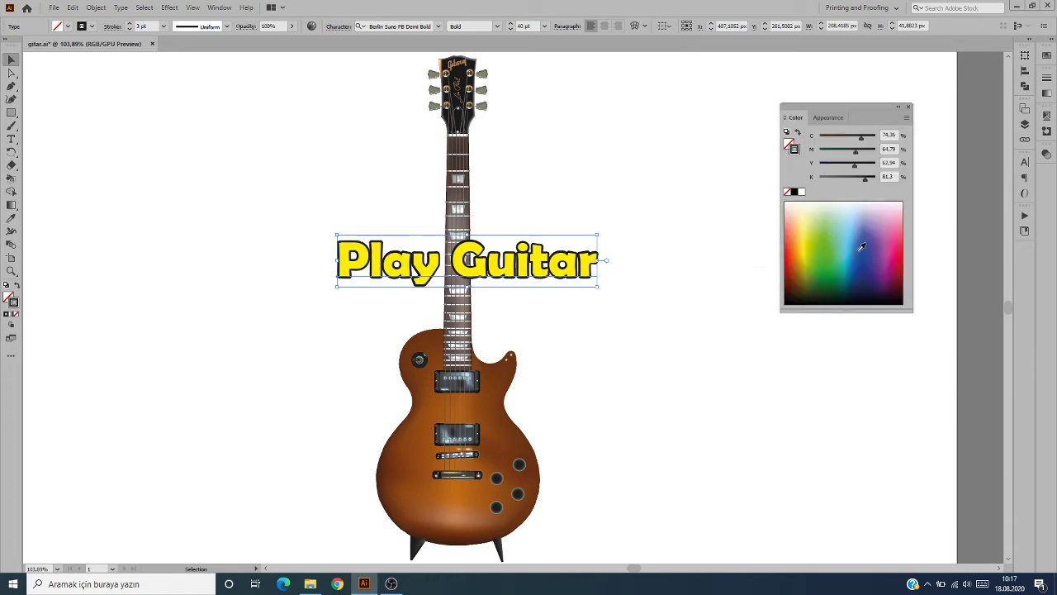
left_click(861, 246)
left_click(867, 255)
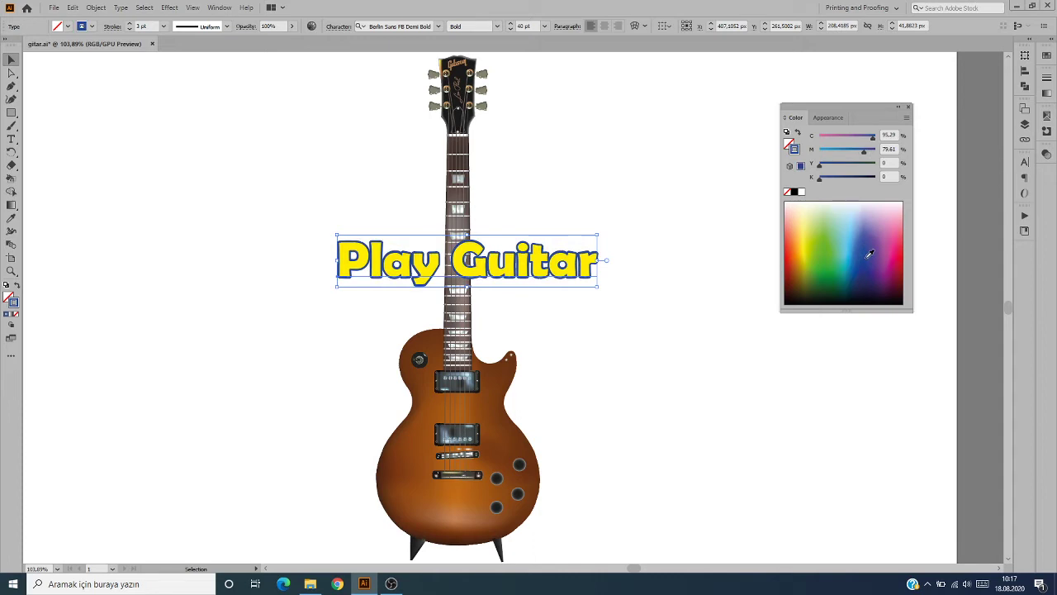
left_click(824, 119)
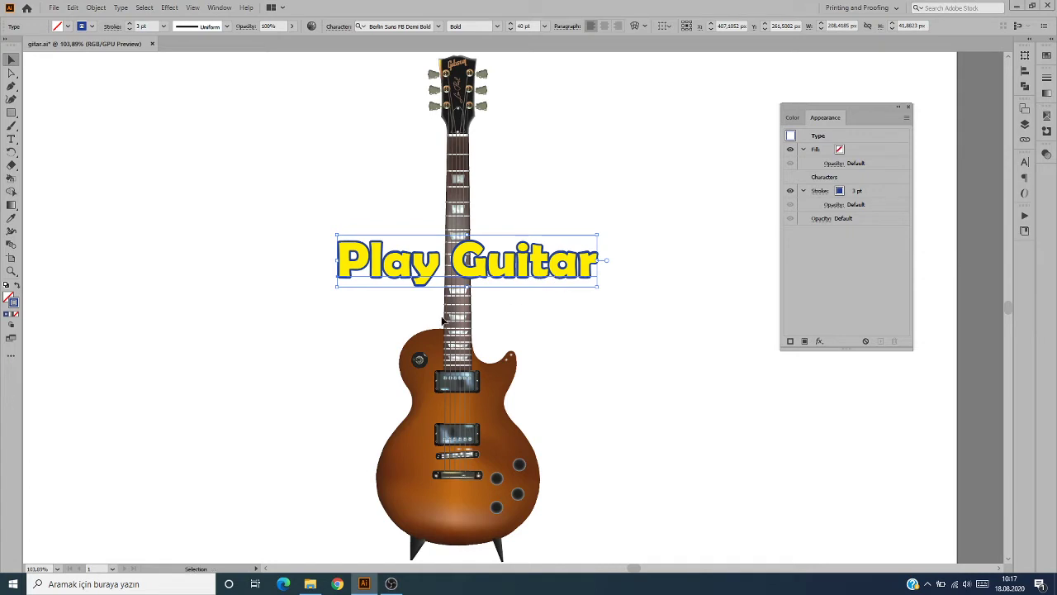
Resize Play Guitar to 60 pt and reposition it over the guitar neck.
left_click_drag(461, 280, 453, 282)
left_click(513, 26)
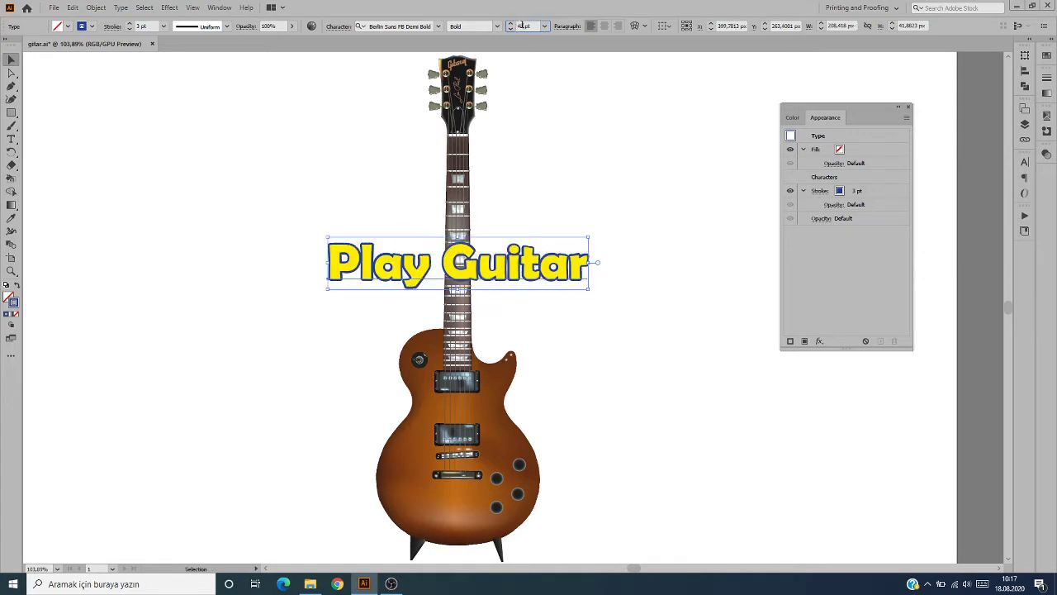
type("60")
key("Return")
mouse_move(576, 269)
left_mouse_down()
mouse_move(535, 288)
mouse_move(548, 308)
left_mouse_up()
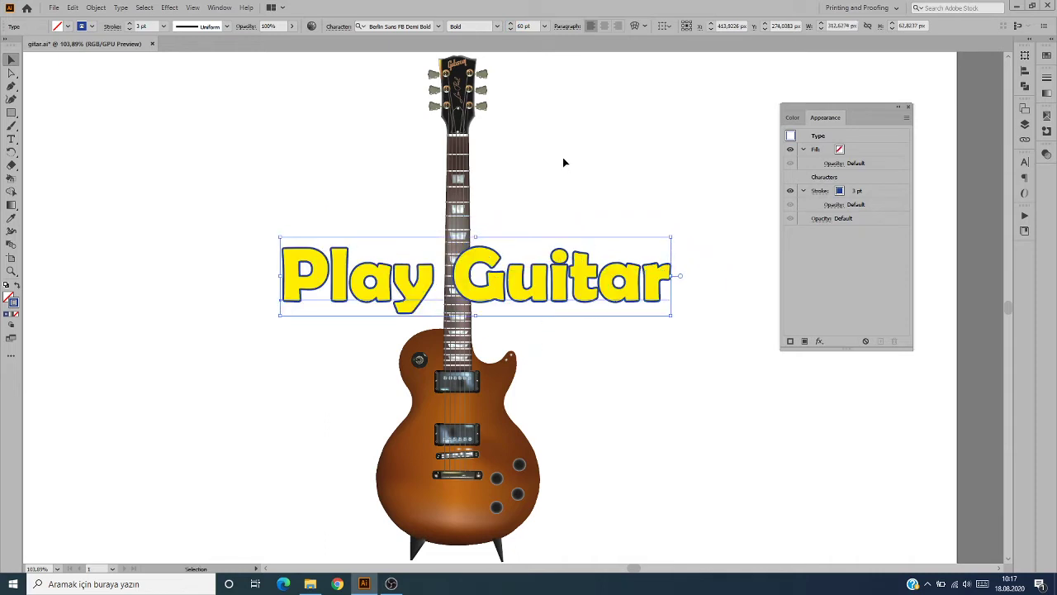
left_click(563, 162)
left_click(570, 281)
Add a second stroke to the text with a 5 pt weight.
left_click(828, 151)
left_click(890, 193)
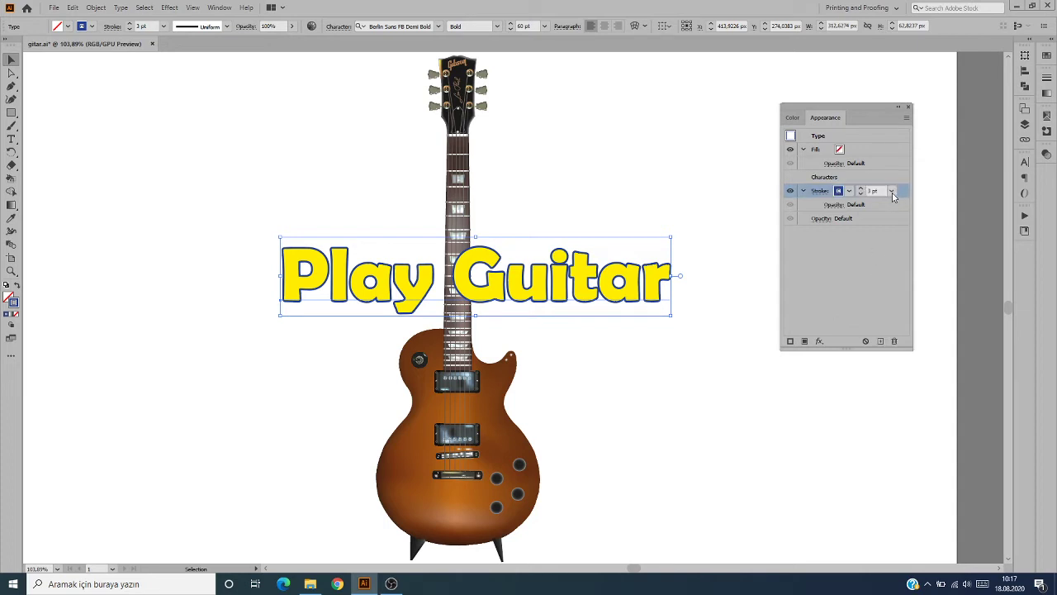
left_click(790, 341)
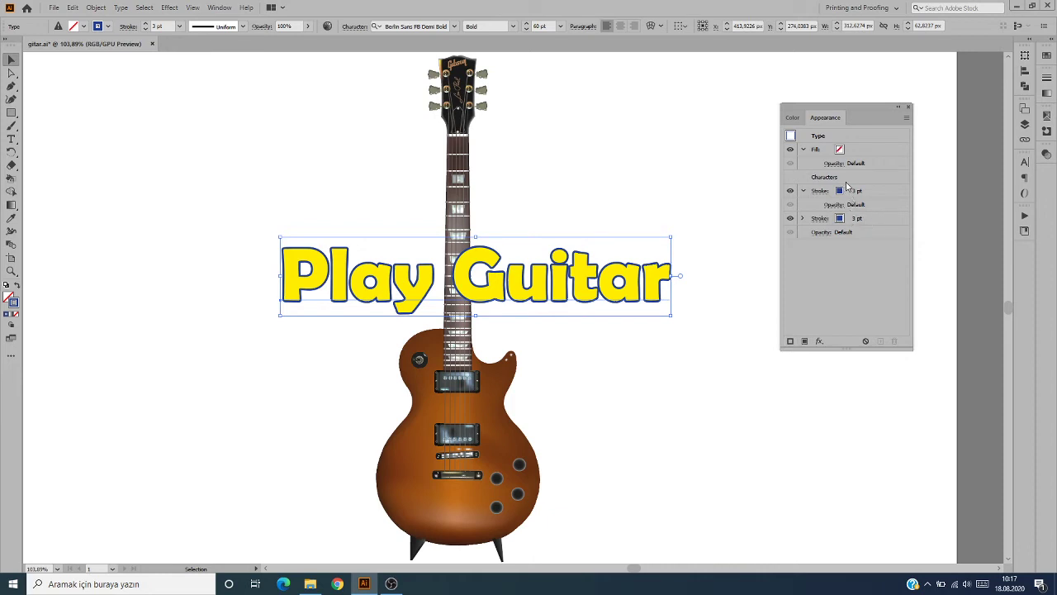
left_click(859, 218)
mouse_move(851, 218)
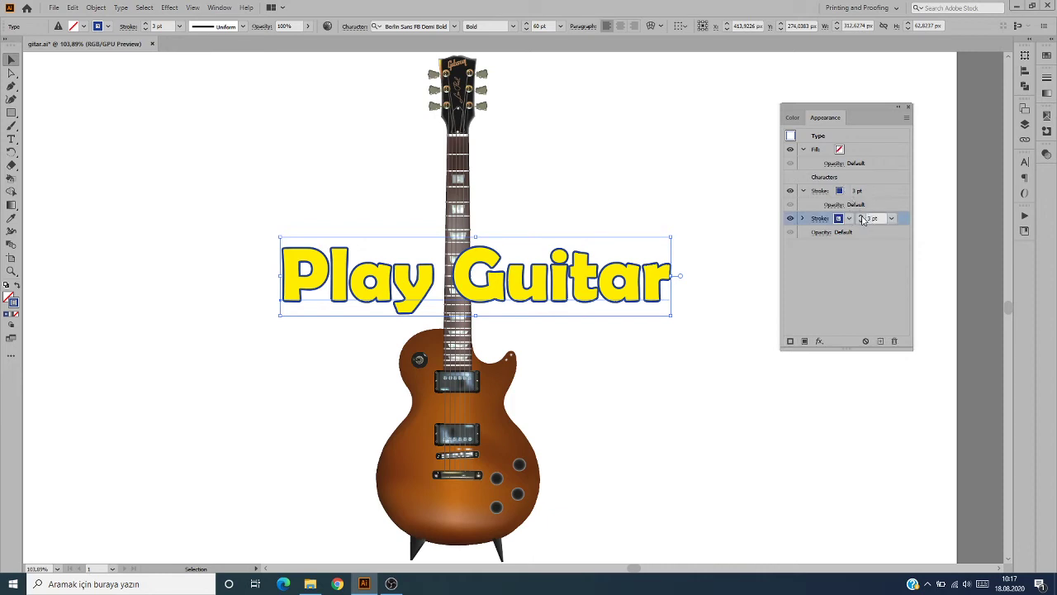
left_click(861, 216)
left_click(861, 217)
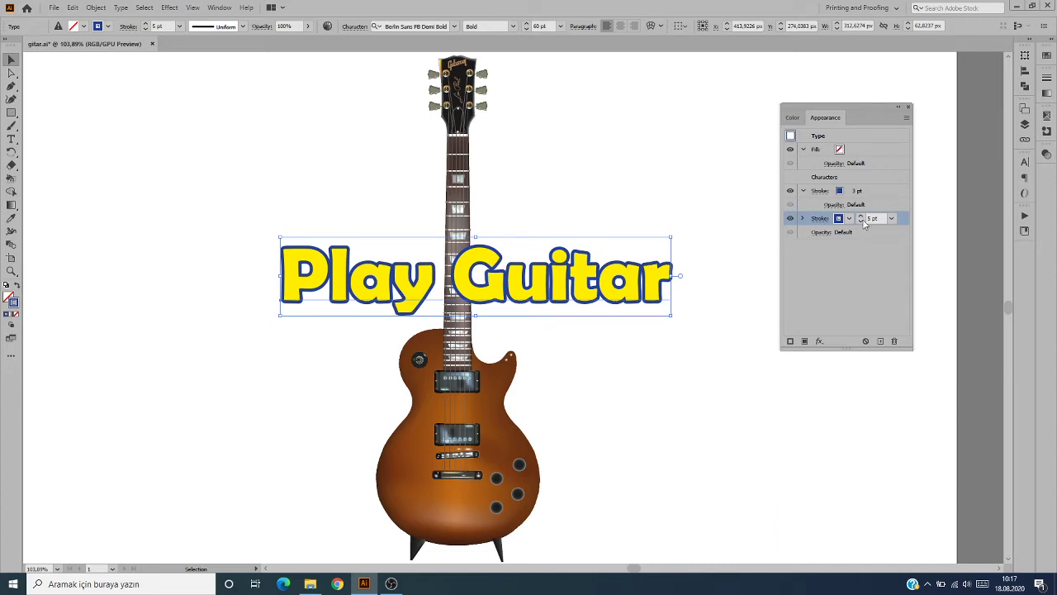
Make the second stroke light blue at 9 pt and preview the layered outline.
left_click(793, 118)
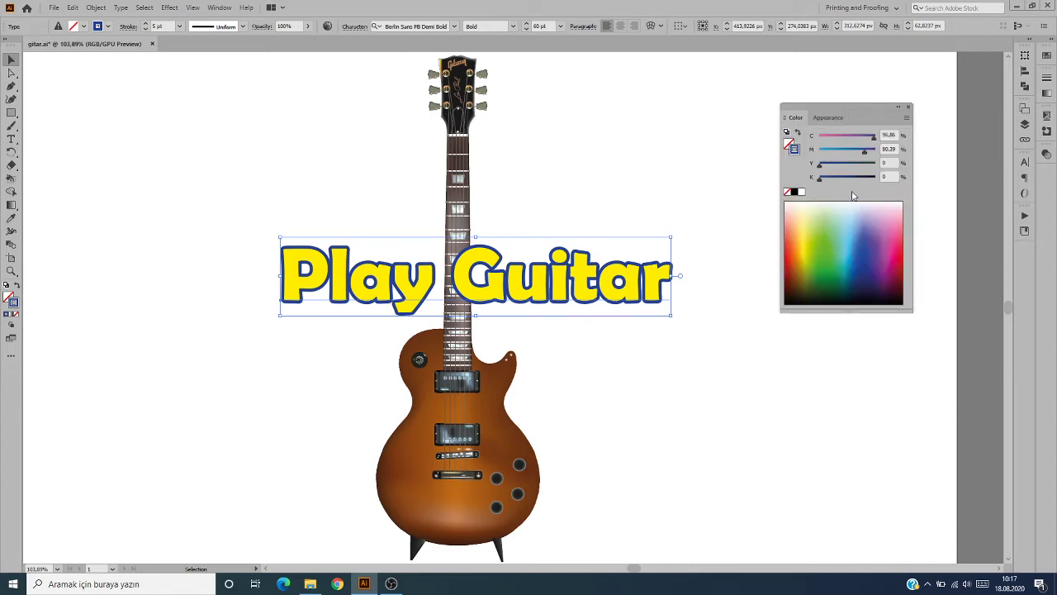
left_click(852, 230)
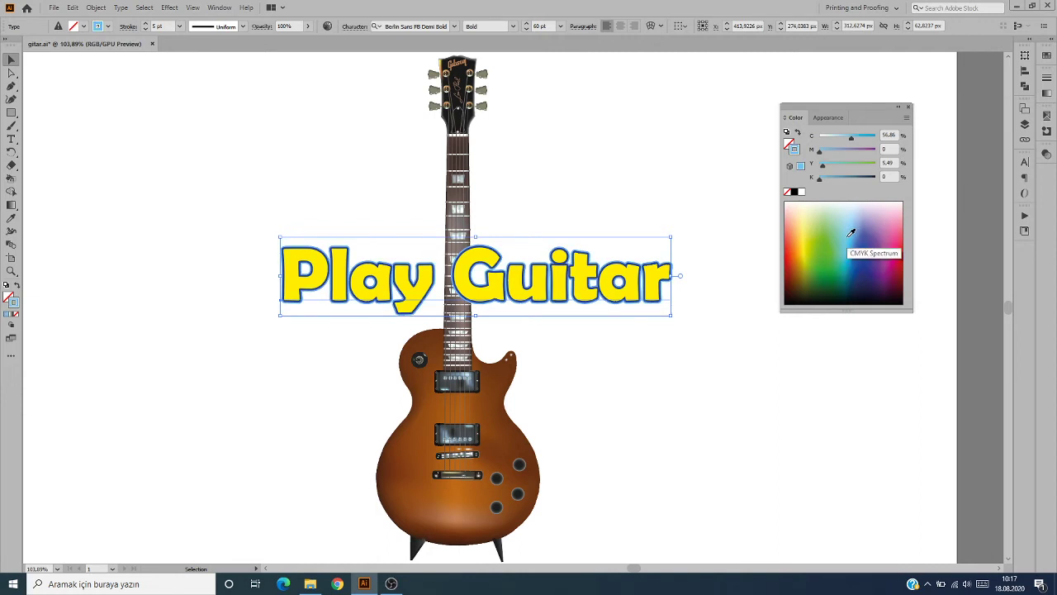
left_click(828, 117)
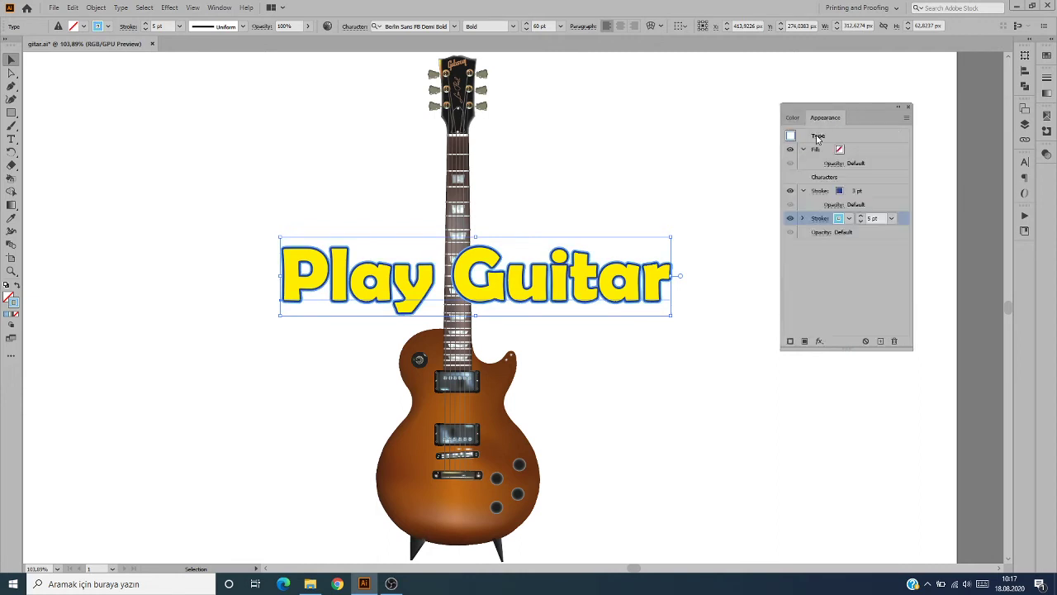
left_click(861, 218)
left_click(861, 216)
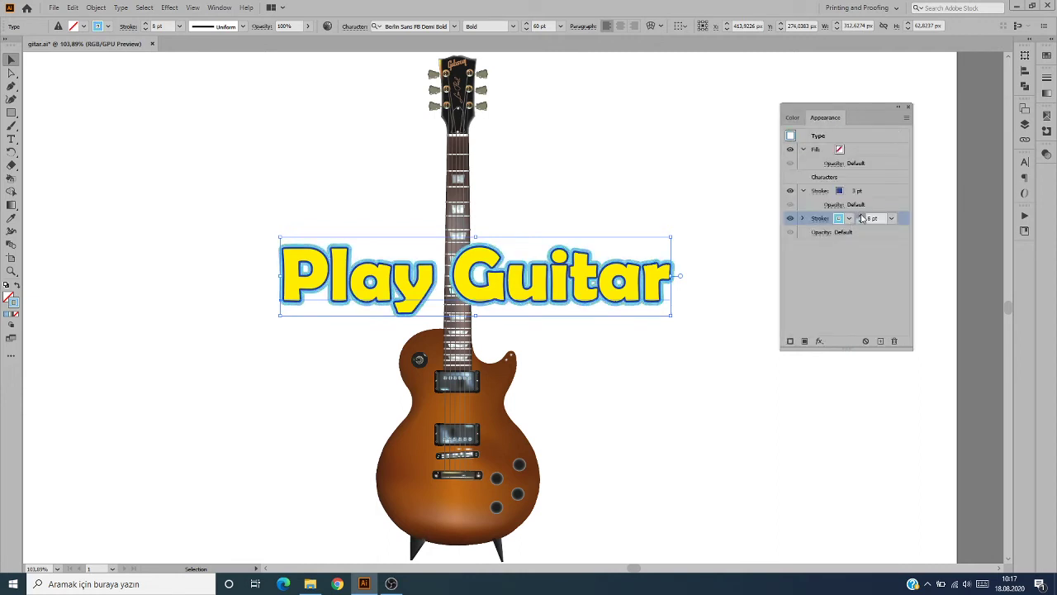
left_click(862, 216)
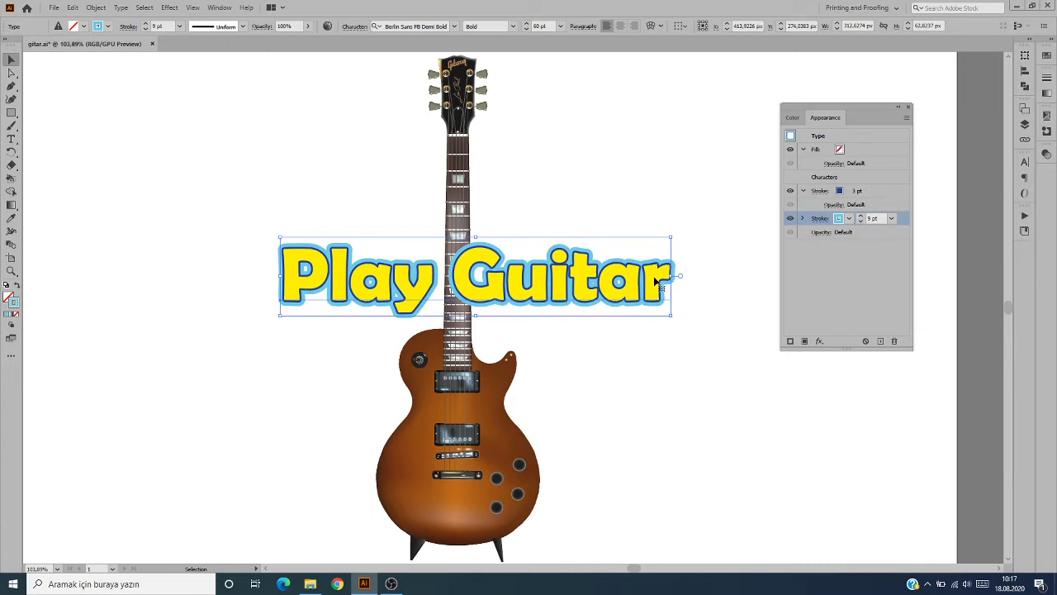
left_click(613, 158)
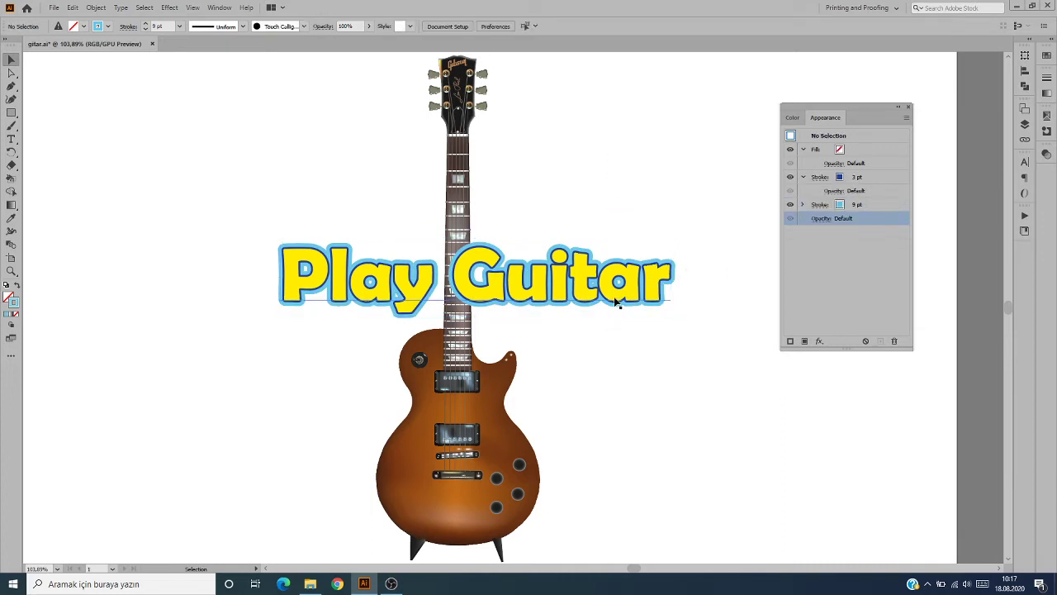
left_click(619, 301)
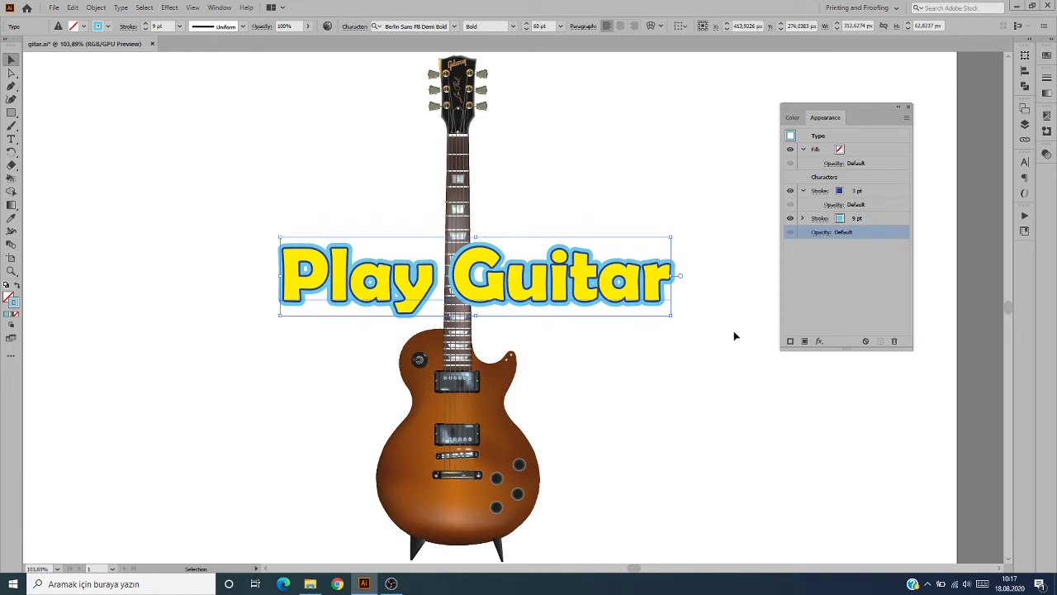
Browse the effect menus, nudge Play Guitar slightly up and right, and reopen the fx list.
left_click(820, 341)
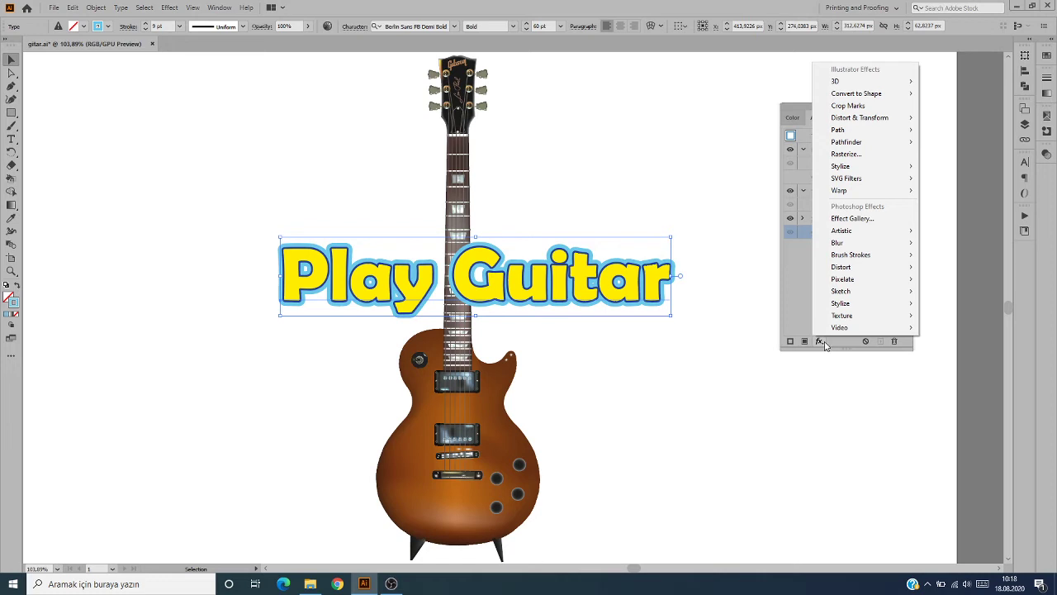
left_click(169, 8)
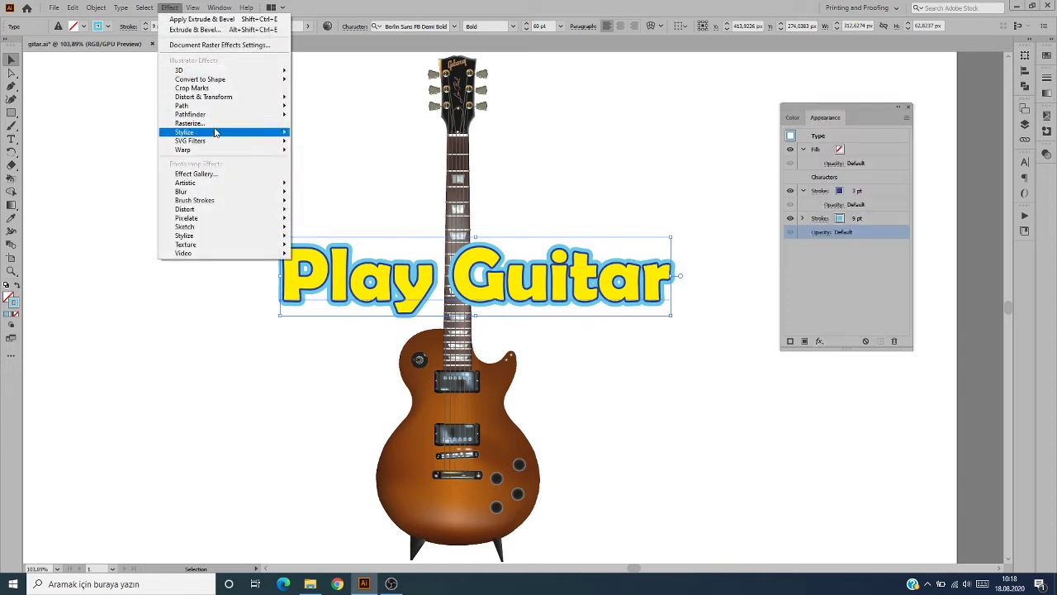
mouse_move(215, 132)
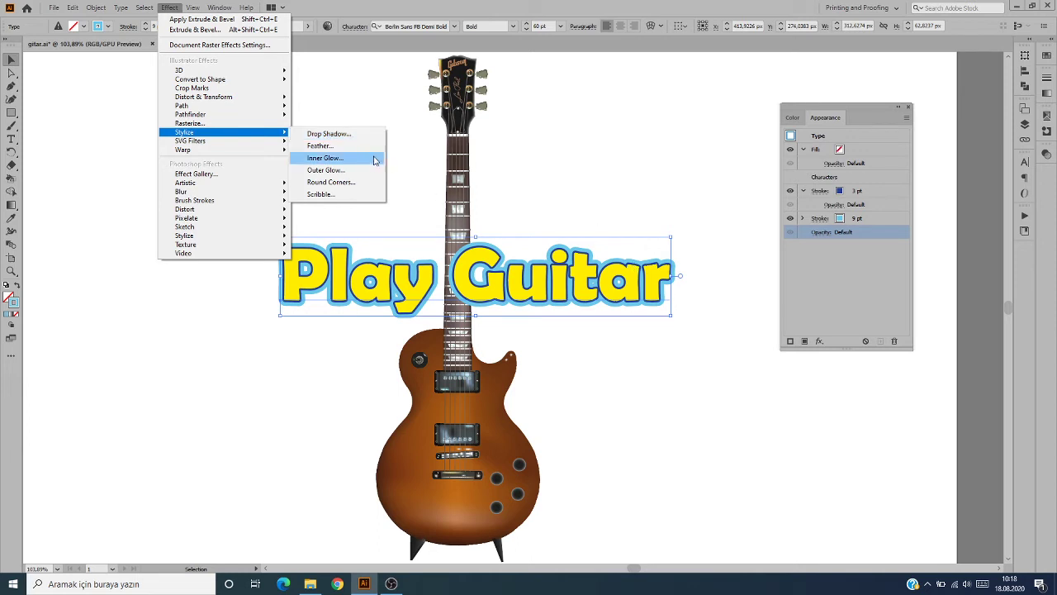
left_click(855, 279)
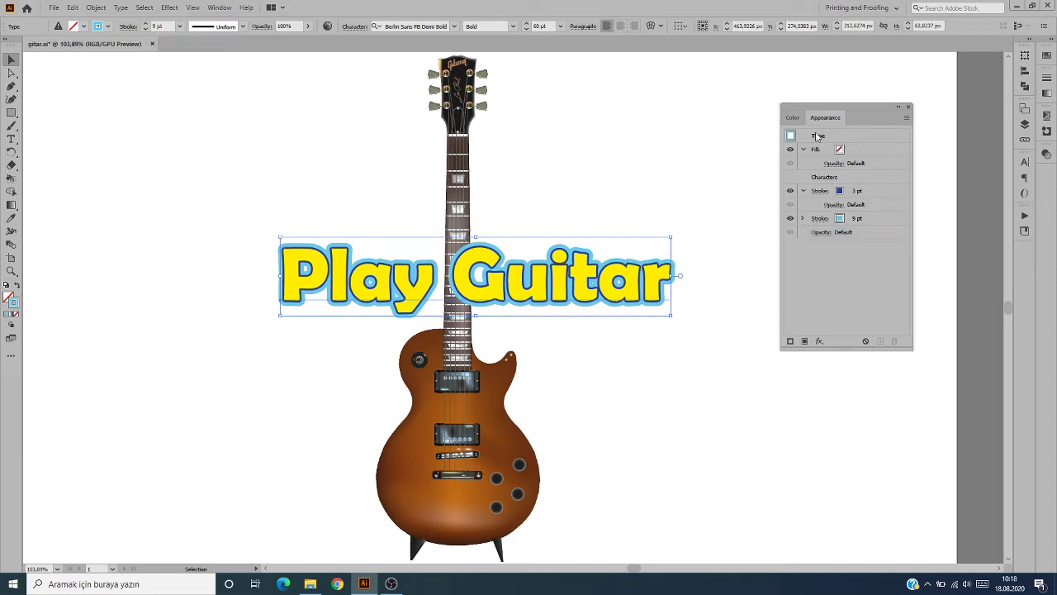
left_click_drag(615, 280, 626, 265)
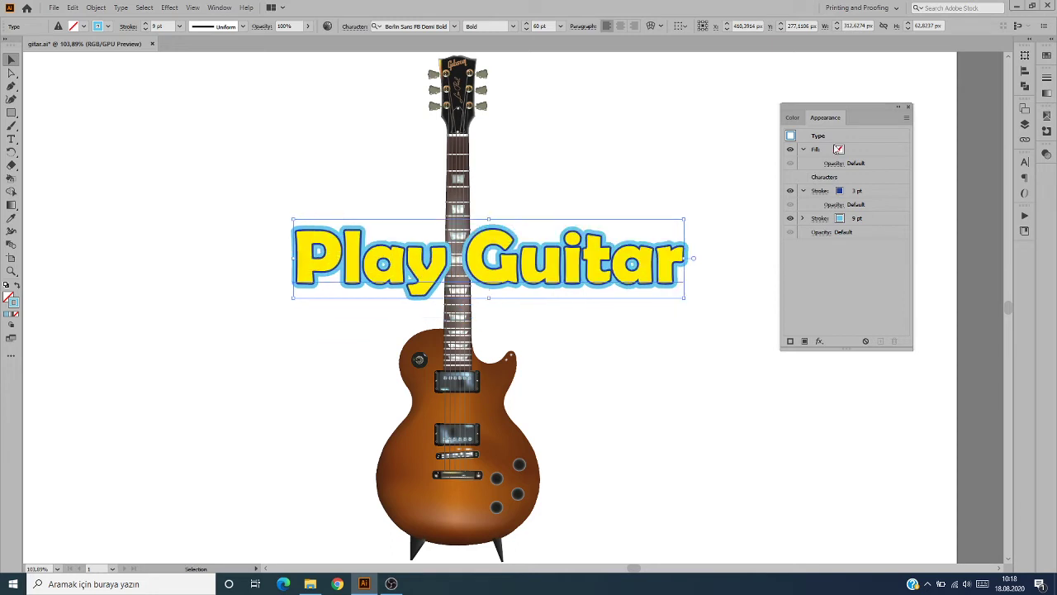
left_click(820, 341)
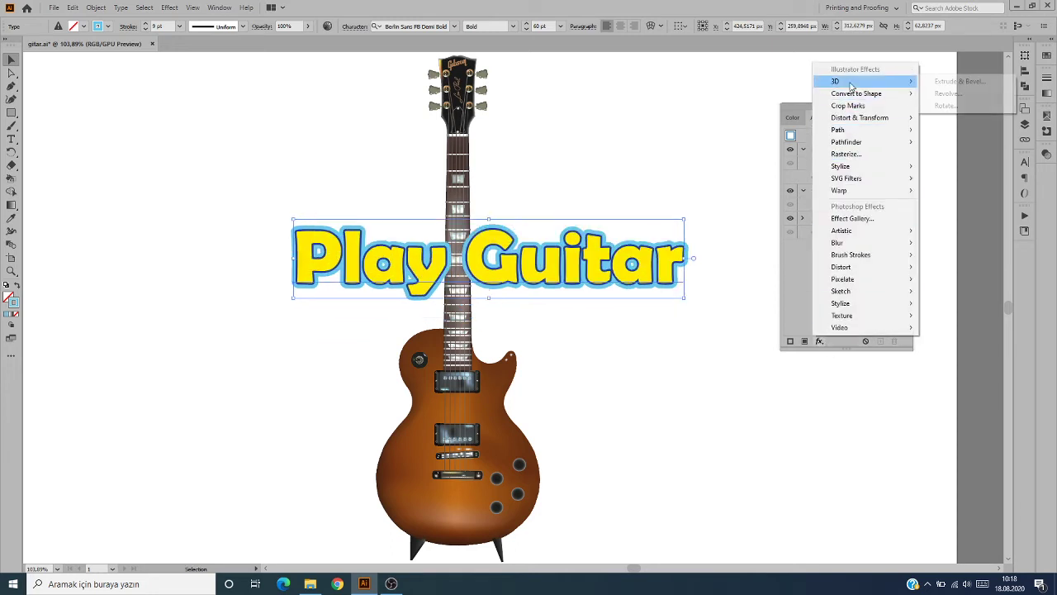
mouse_move(863, 81)
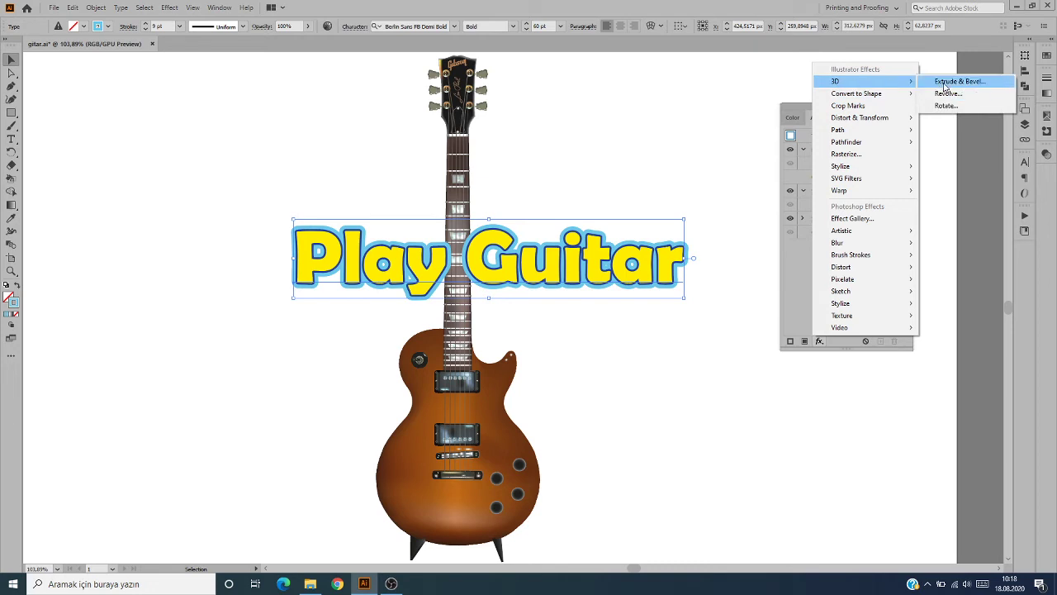
Apply 3D Extrude & Bevel with 50 pt depth and custom rotation about 7°/-1°/0°.
left_click(946, 82)
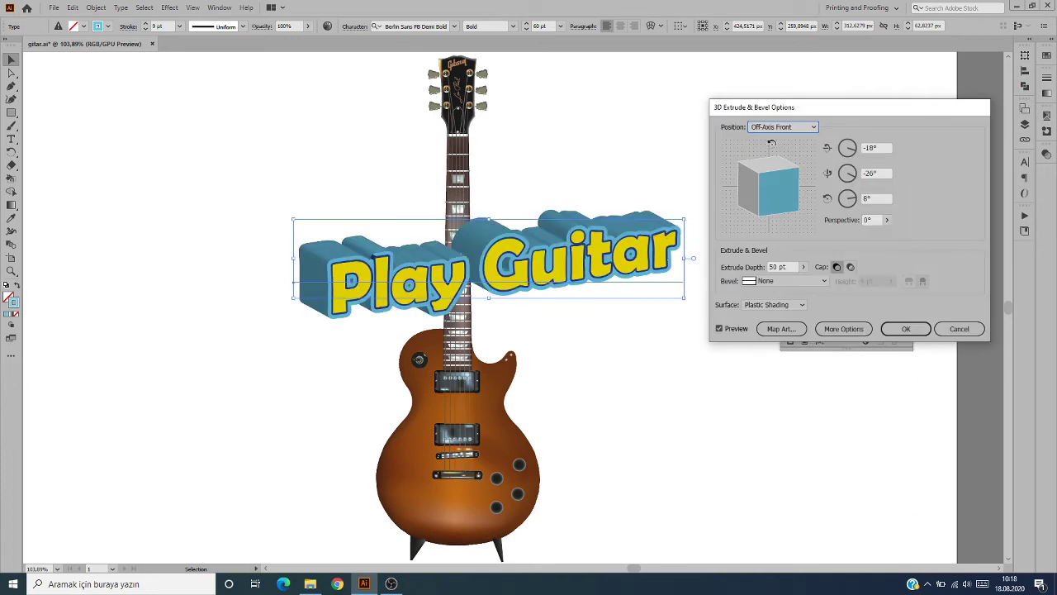
left_click(789, 128)
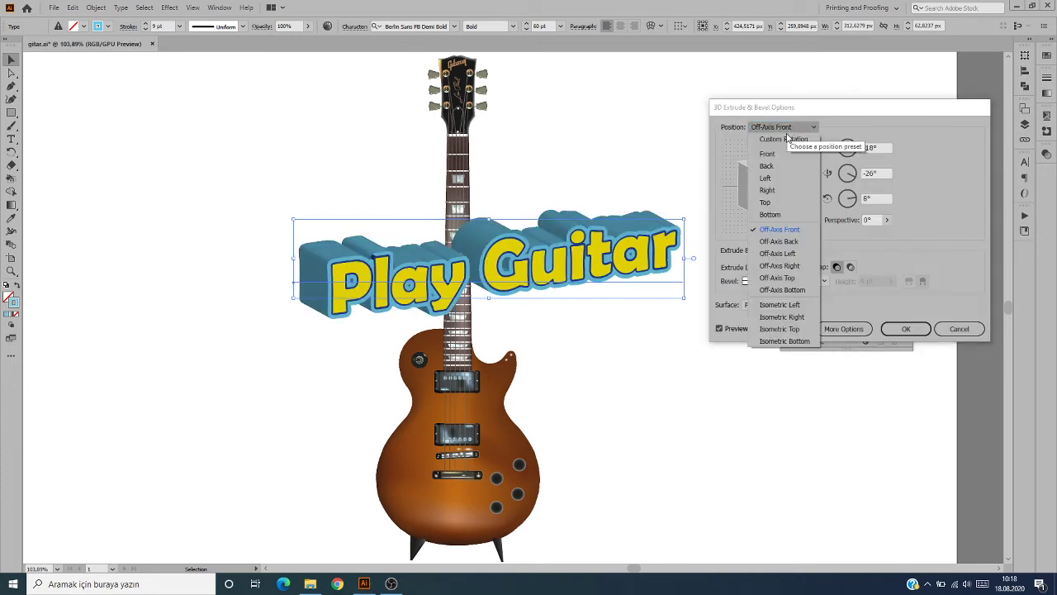
left_click(786, 154)
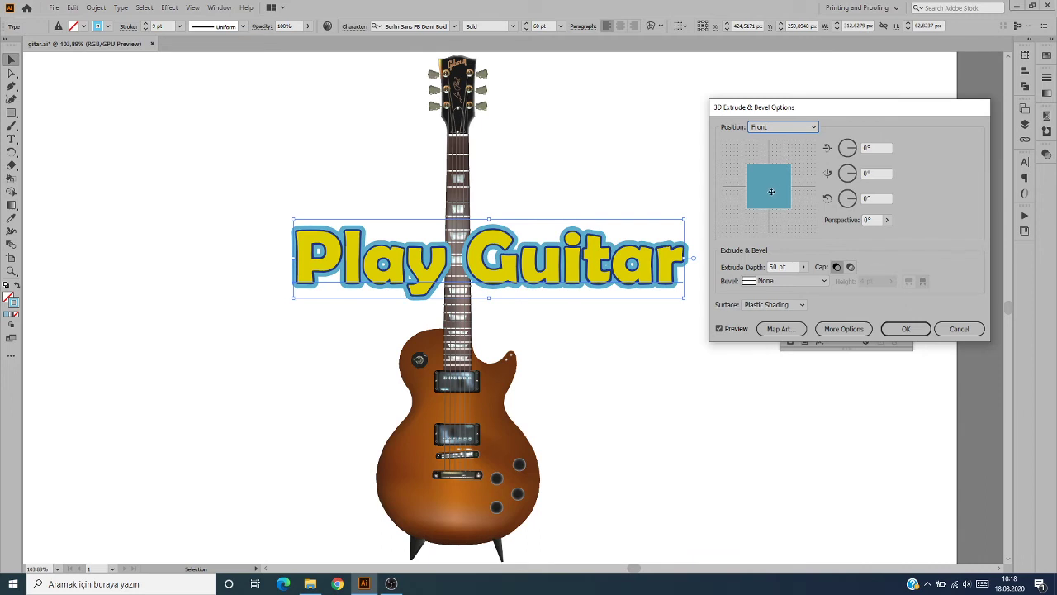
left_click_drag(771, 192, 770, 187)
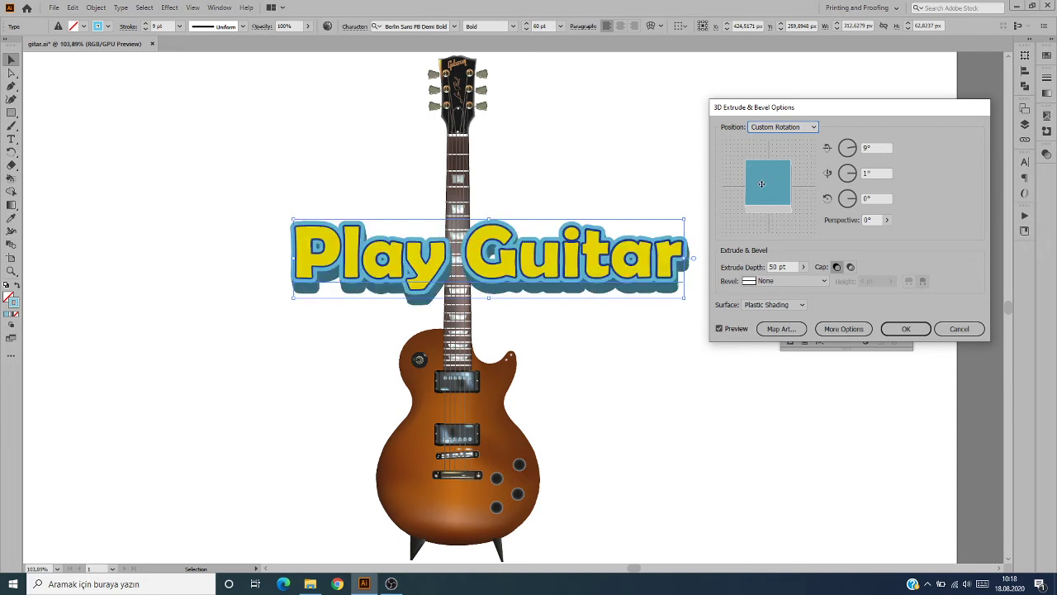
left_click_drag(761, 182, 760, 184)
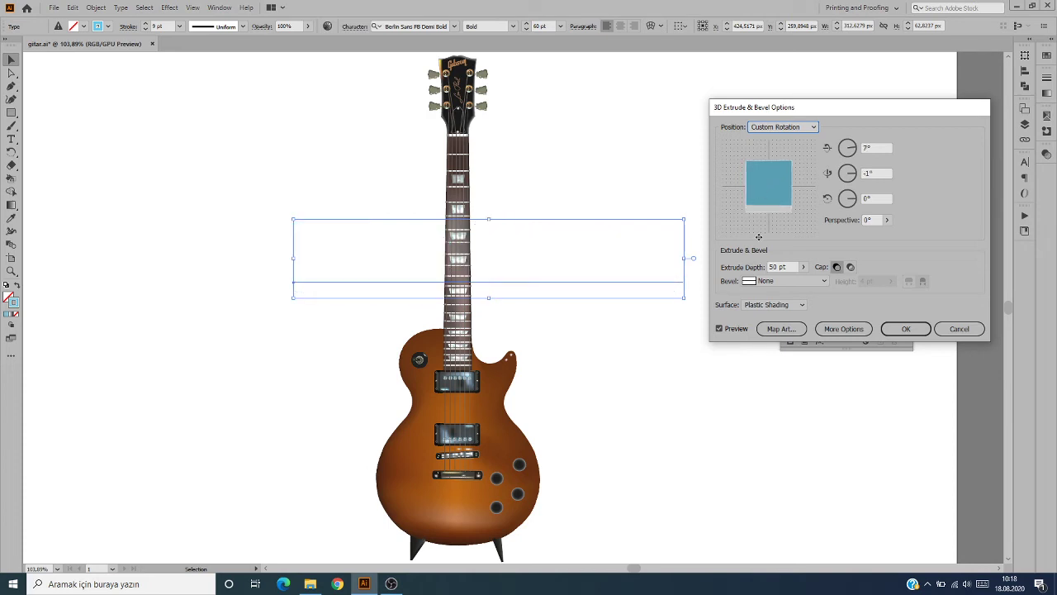
left_click(906, 328)
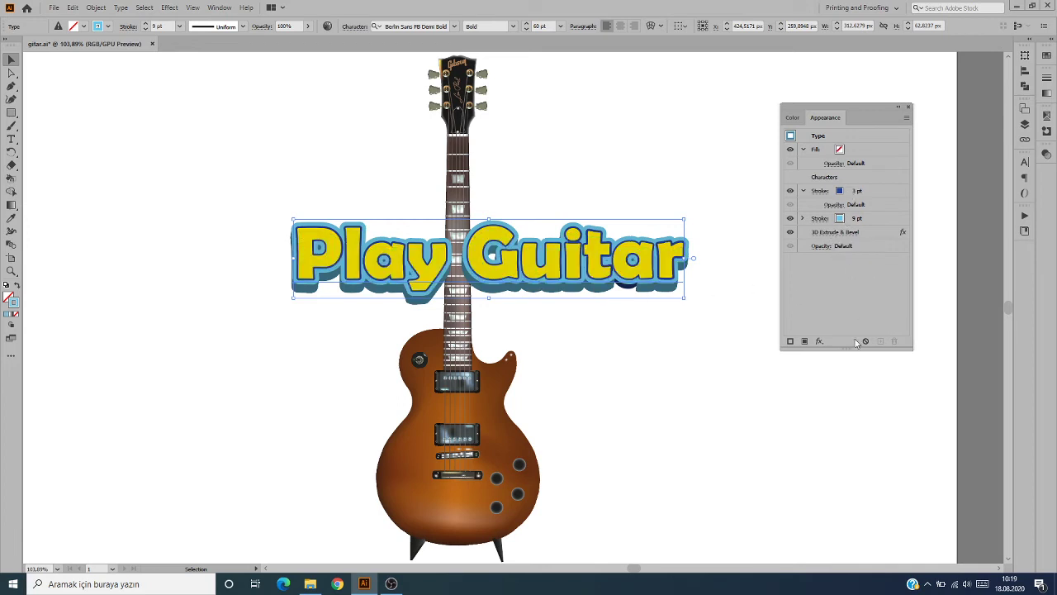
Apply an Arch warp with 30% bend and move the arched text lower over the guitar.
left_click(818, 342)
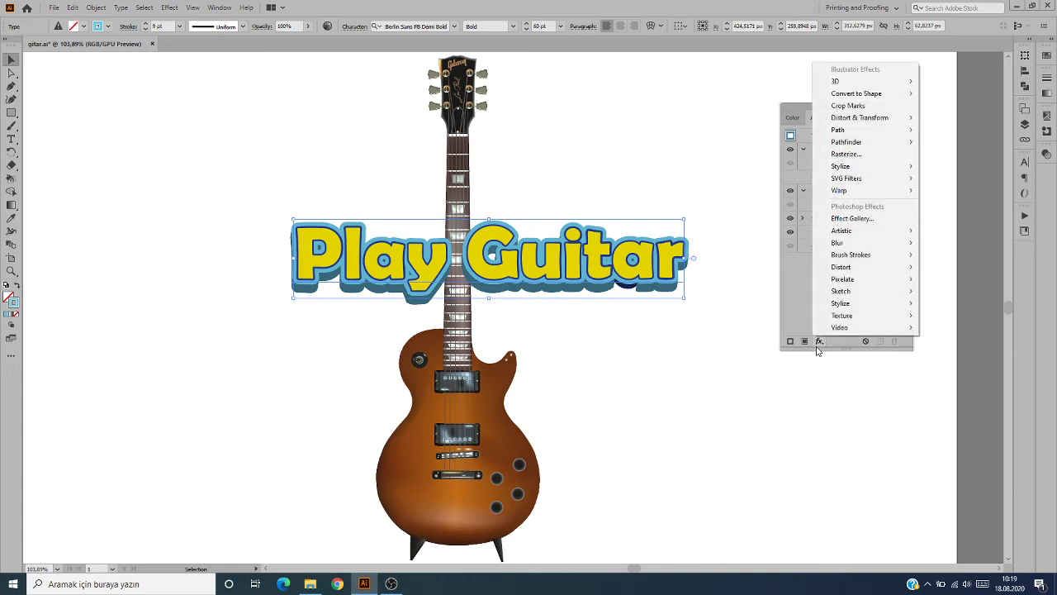
mouse_move(839, 190)
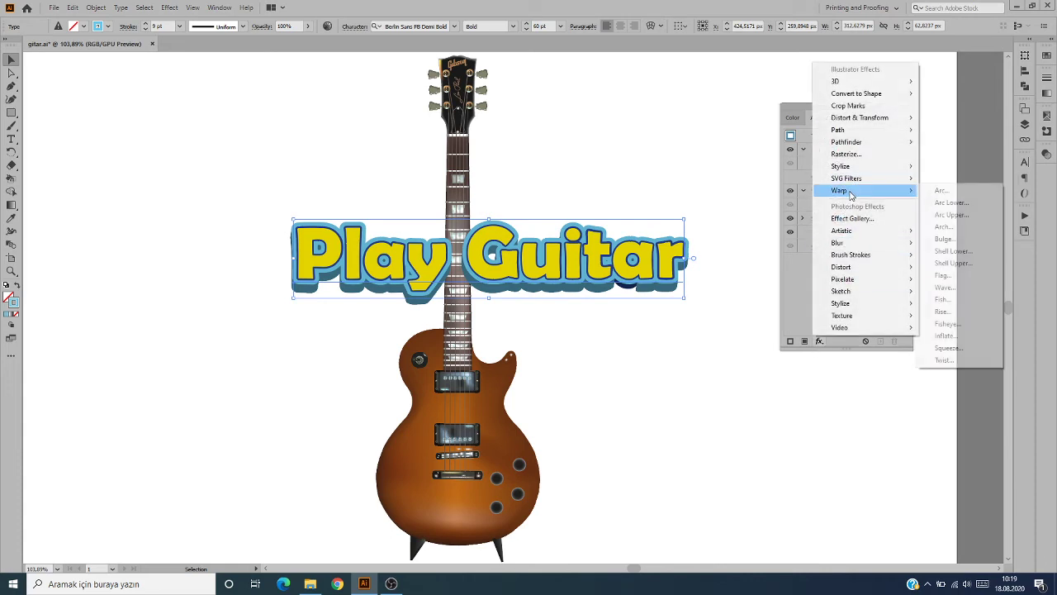
left_click(973, 225)
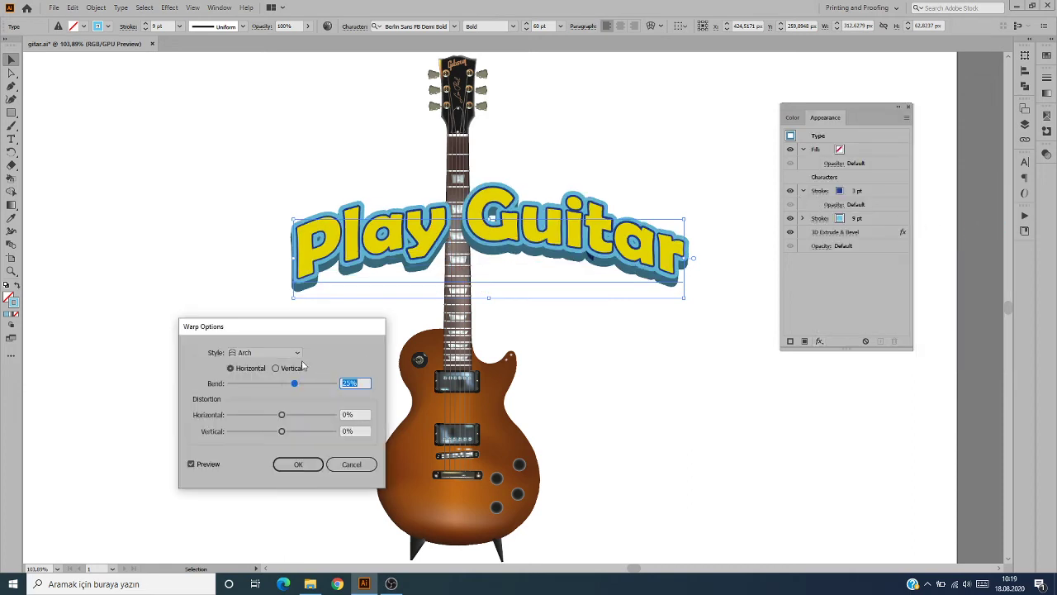
left_click(271, 355)
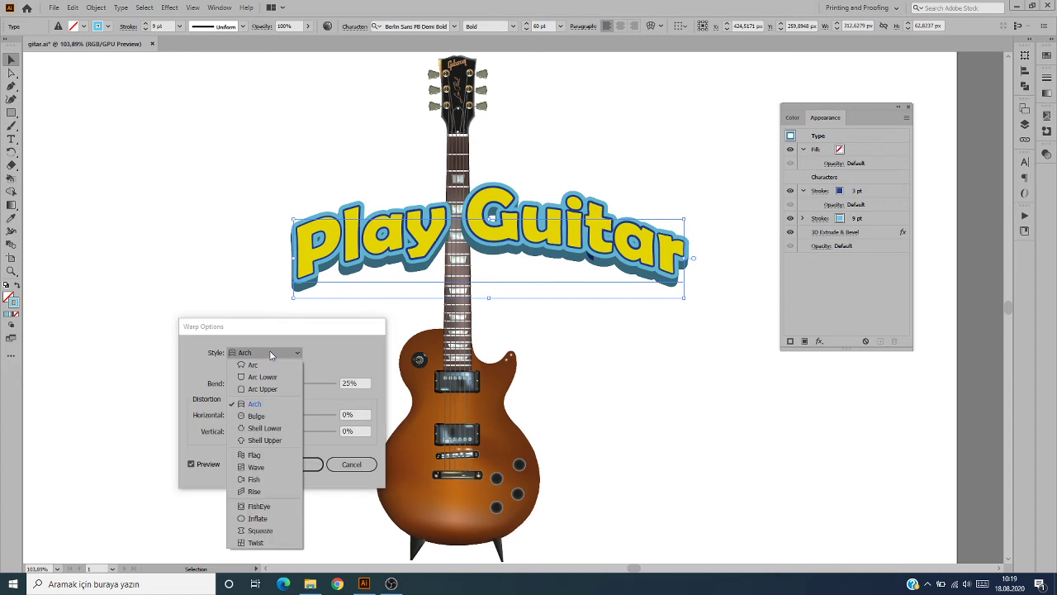
left_click(263, 404)
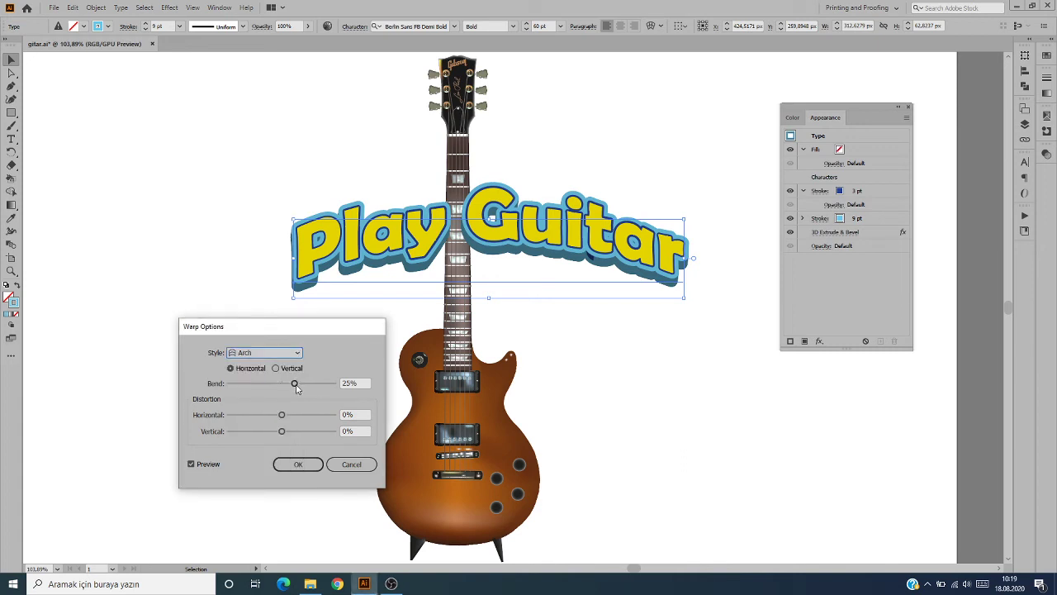
left_click_drag(295, 384, 298, 385)
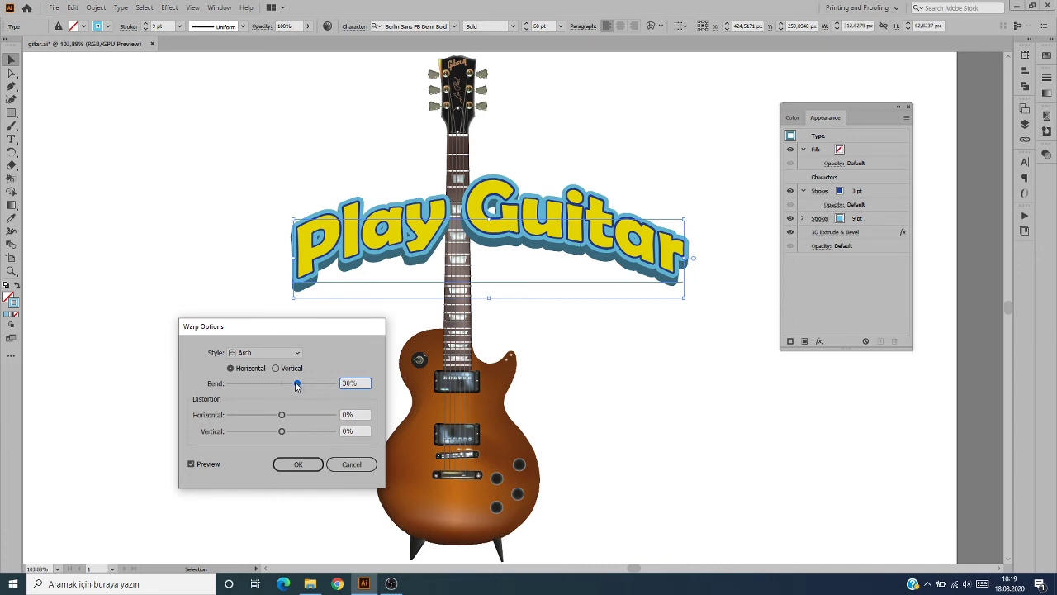
left_click(299, 464)
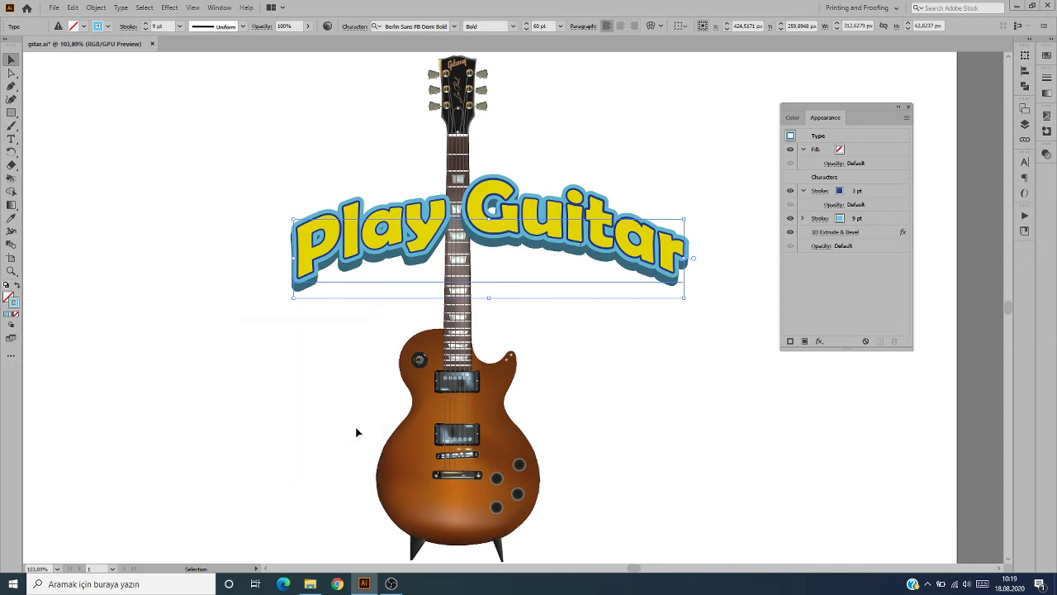
left_click_drag(516, 229, 513, 412)
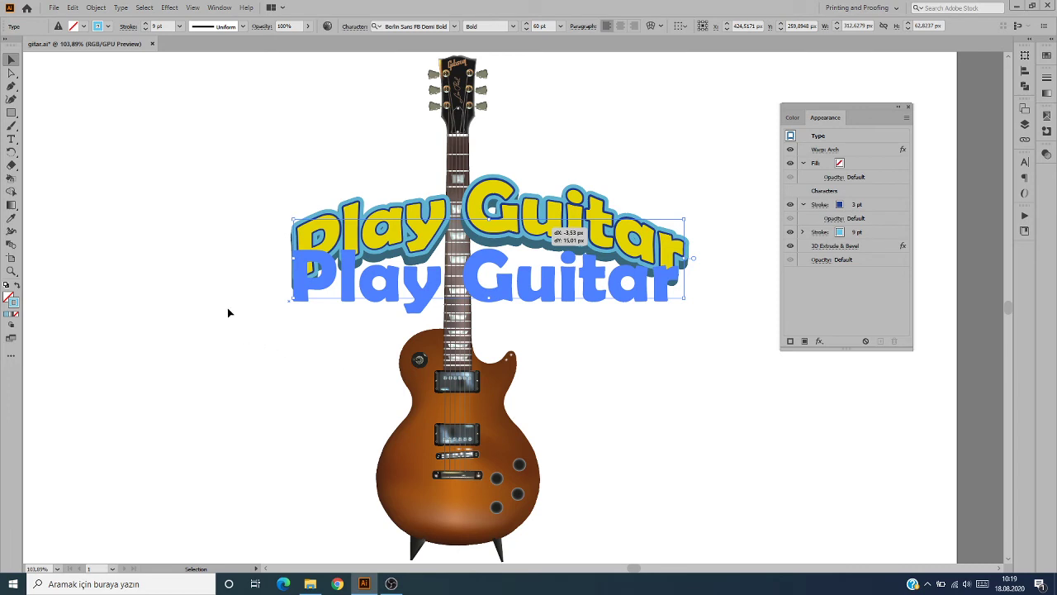
Nudge the arched Play Guitar text slightly down and left over the guitar neck.
left_click(198, 304)
left_click_drag(538, 250, 537, 251)
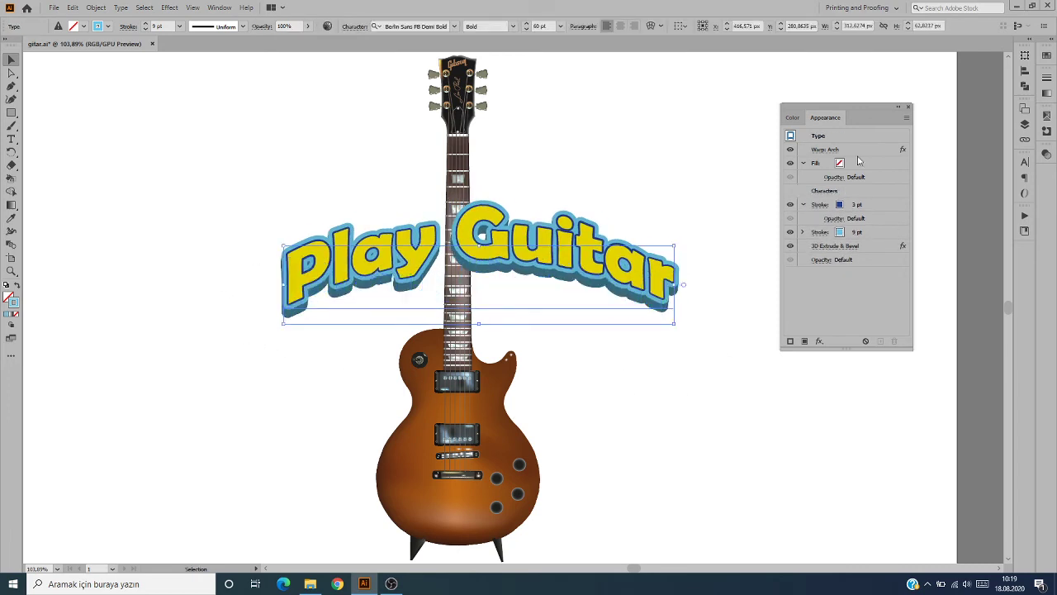
left_click(680, 132)
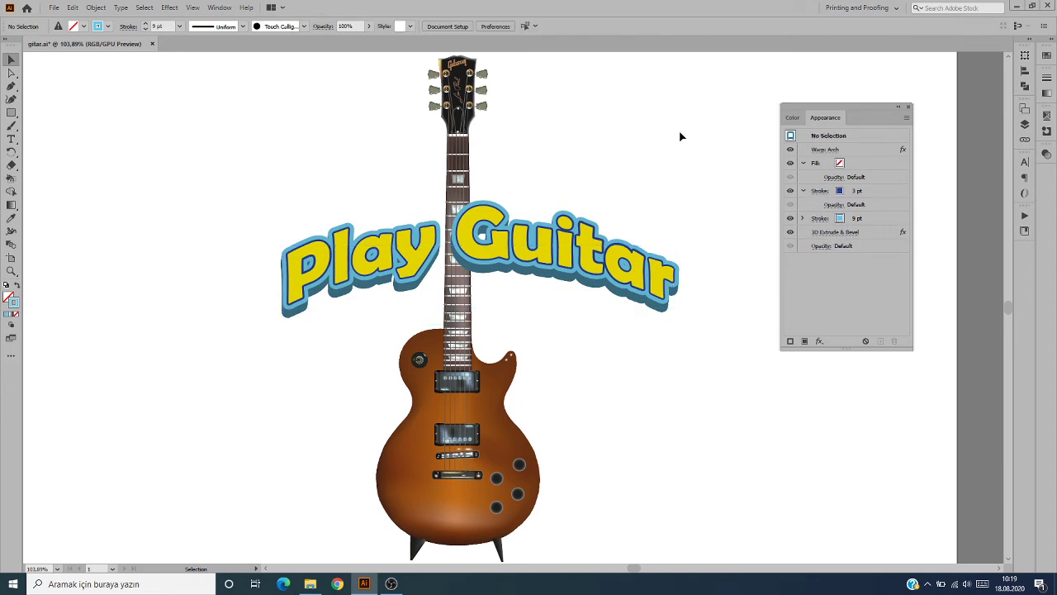
Toggle the 3D Extrude & Bevel effect off and back on to compare the look.
left_click_drag(581, 217, 580, 240)
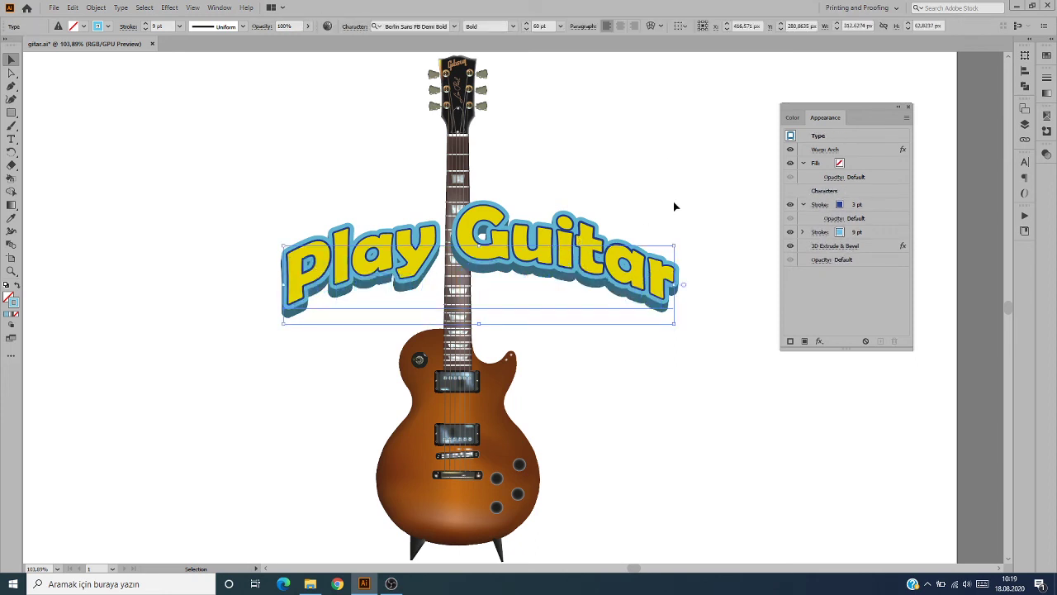
left_click(790, 246)
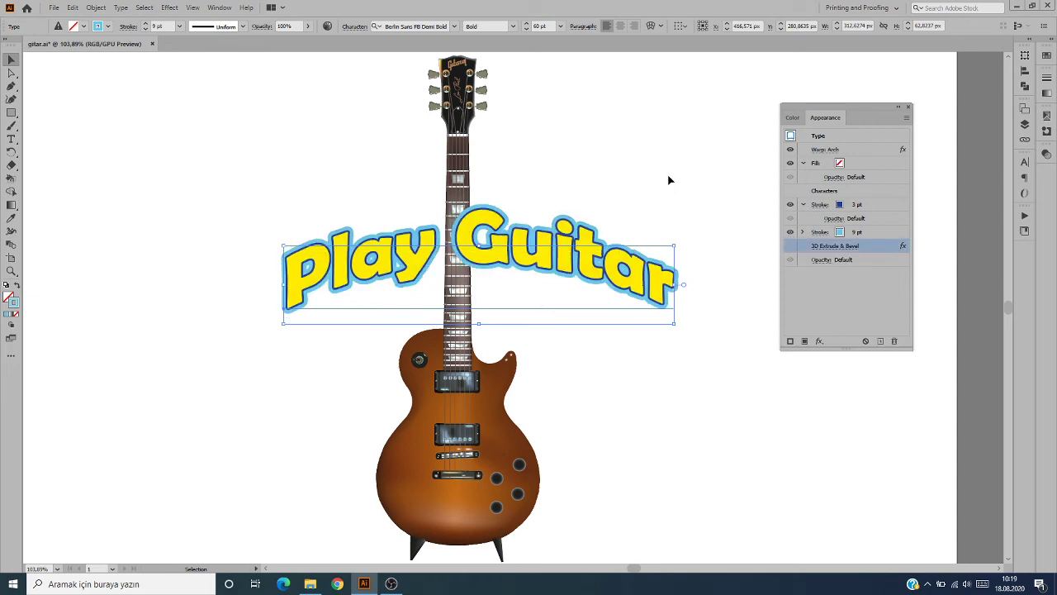
left_click(790, 246)
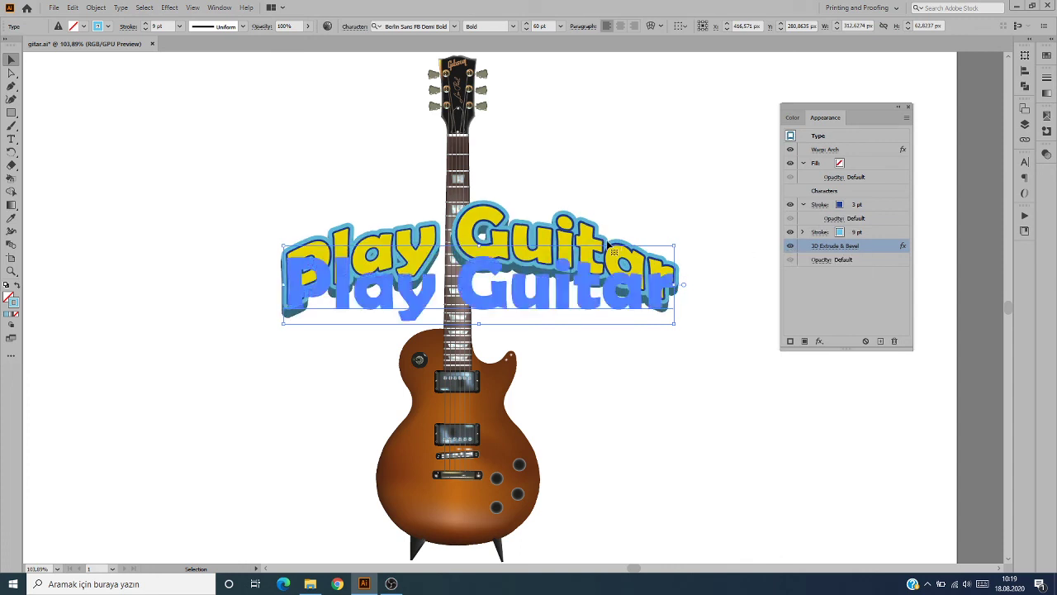
left_click(186, 190)
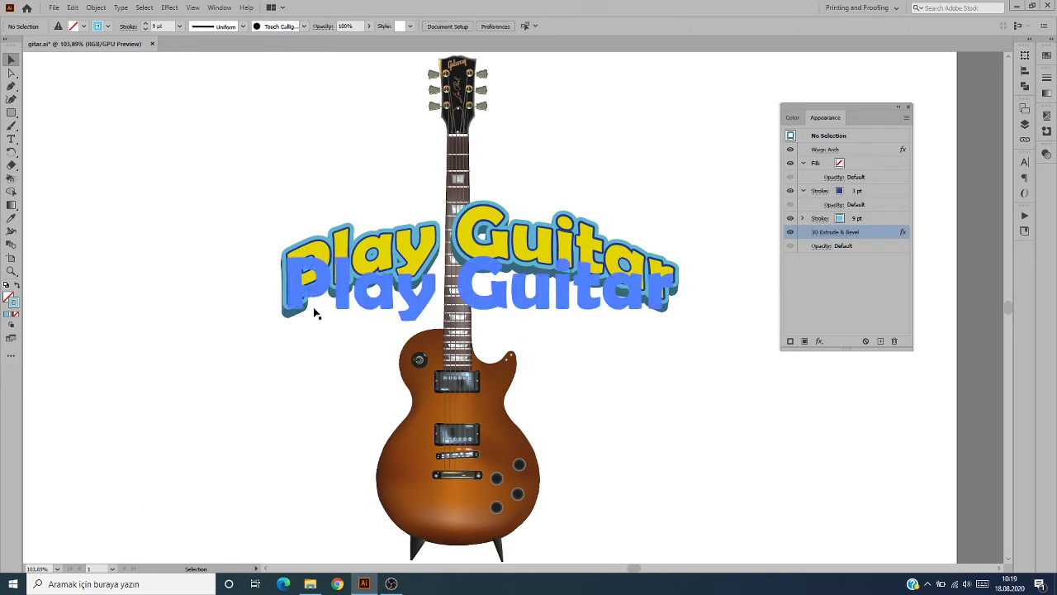
left_click_drag(552, 247, 553, 275)
Insert the word "Let's" before Play in the arched title.
double_click(334, 291)
left_click(299, 289)
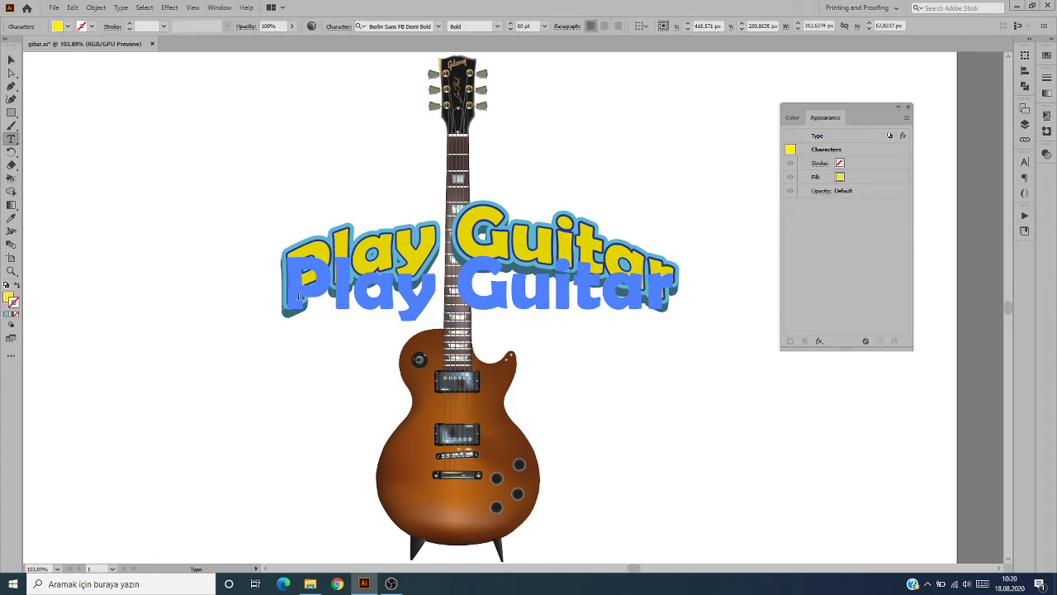
type("L")
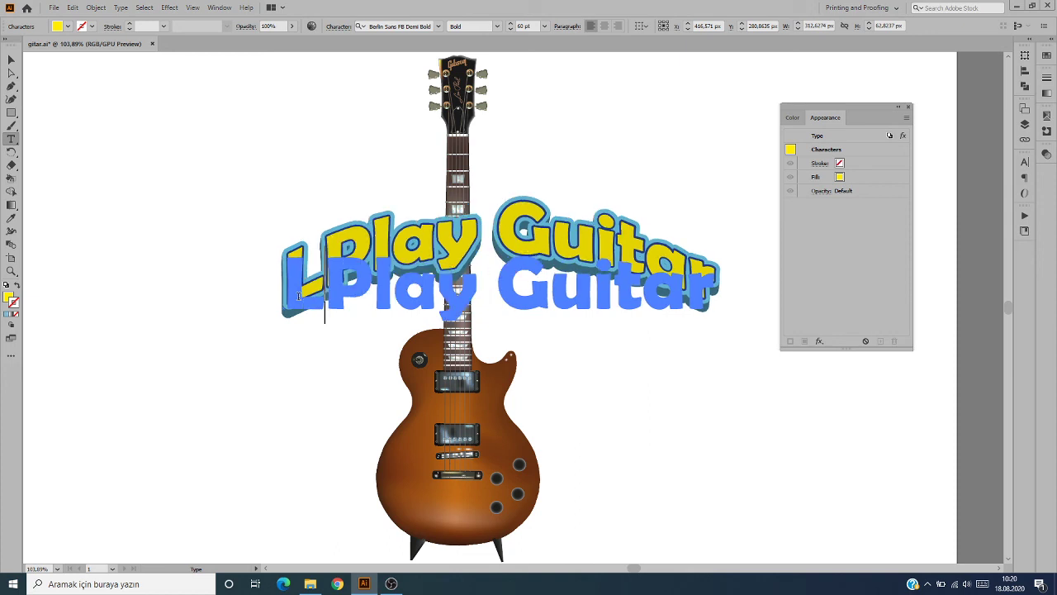
type("et")
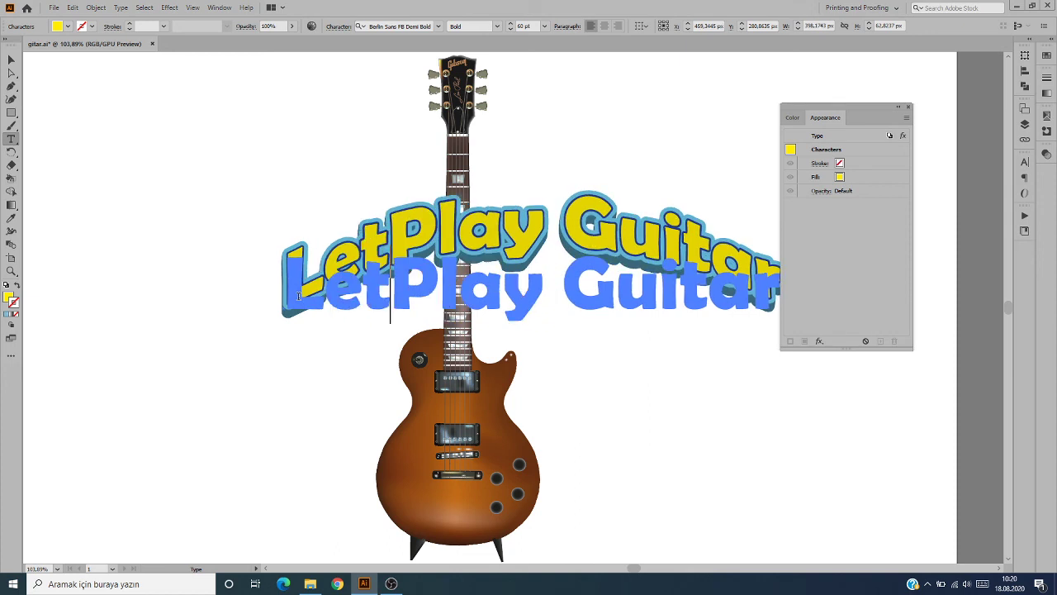
type("'s")
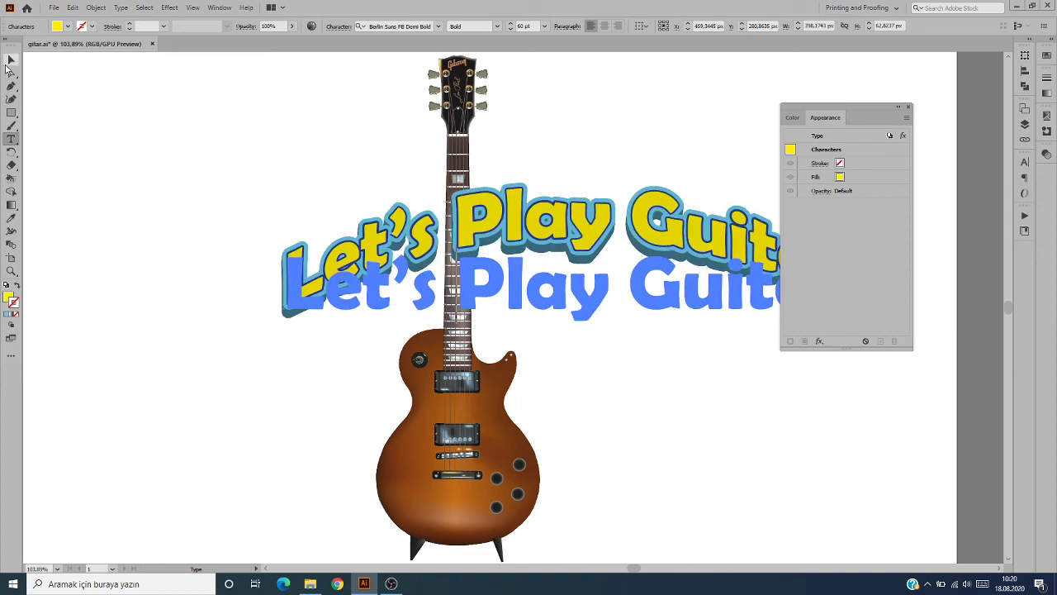
left_click(11, 59)
Shift the Let's Play Guitar text left so it's centred over the guitar neck.
left_click_drag(496, 228, 444, 235)
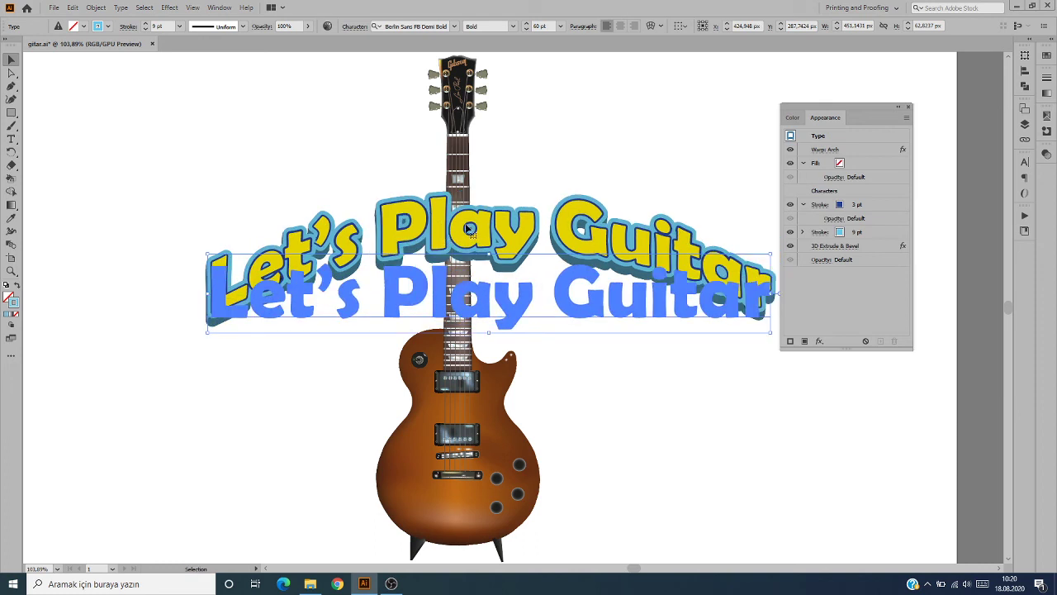
left_click_drag(842, 106, 886, 100)
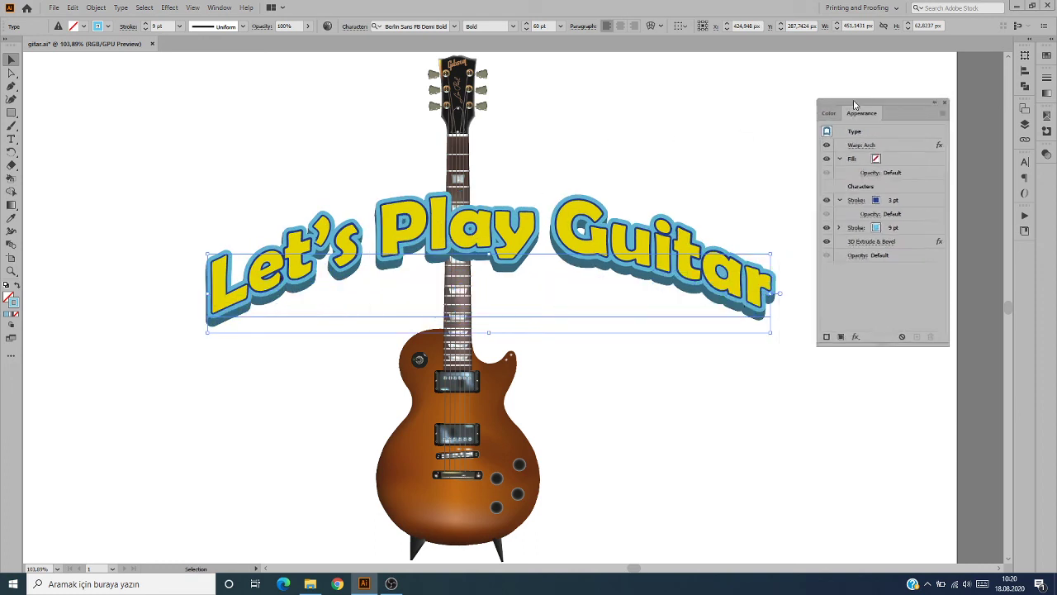
left_click(723, 125)
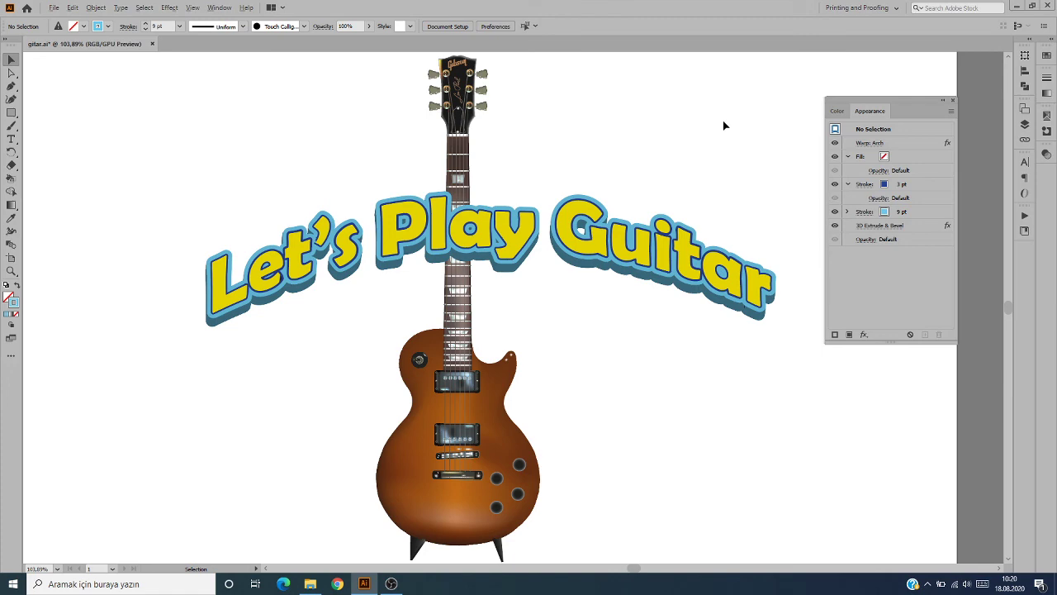
In OBS Studio, make the Video Yakalama Aygıtı logo source visible.
key("alt+Tab")
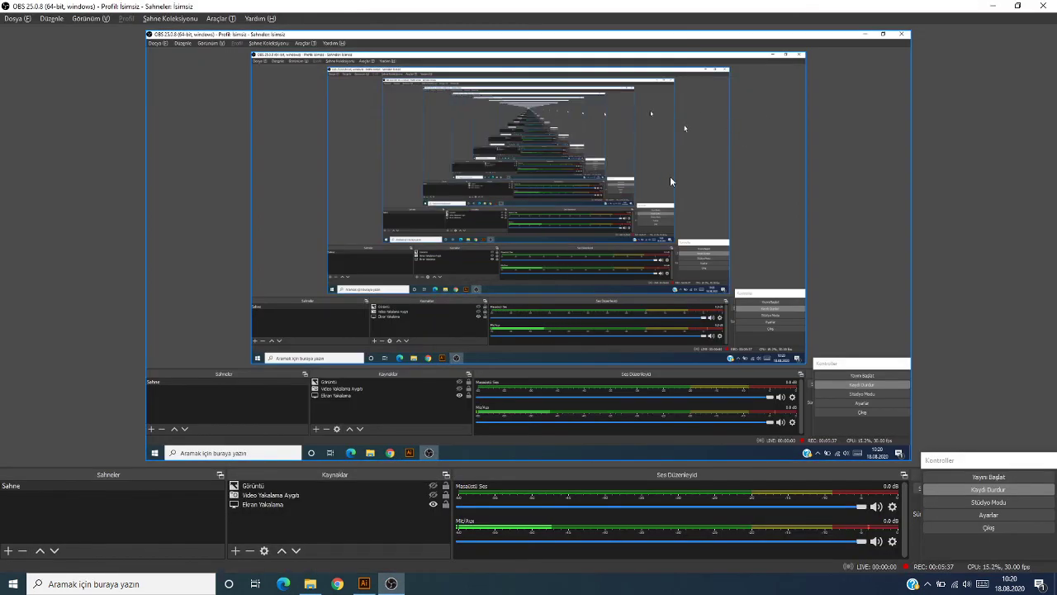
left_click(433, 495)
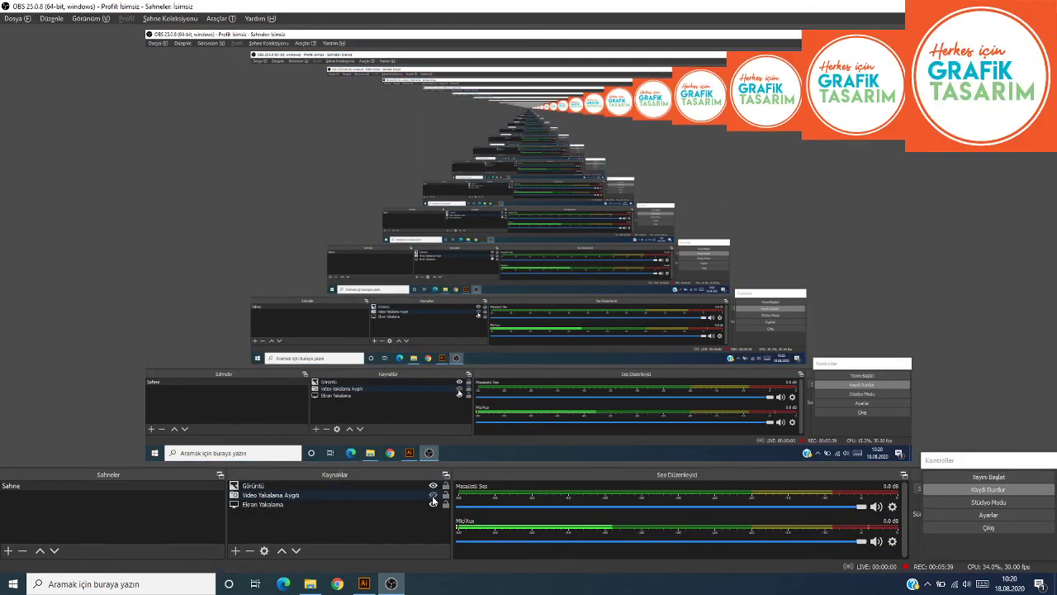